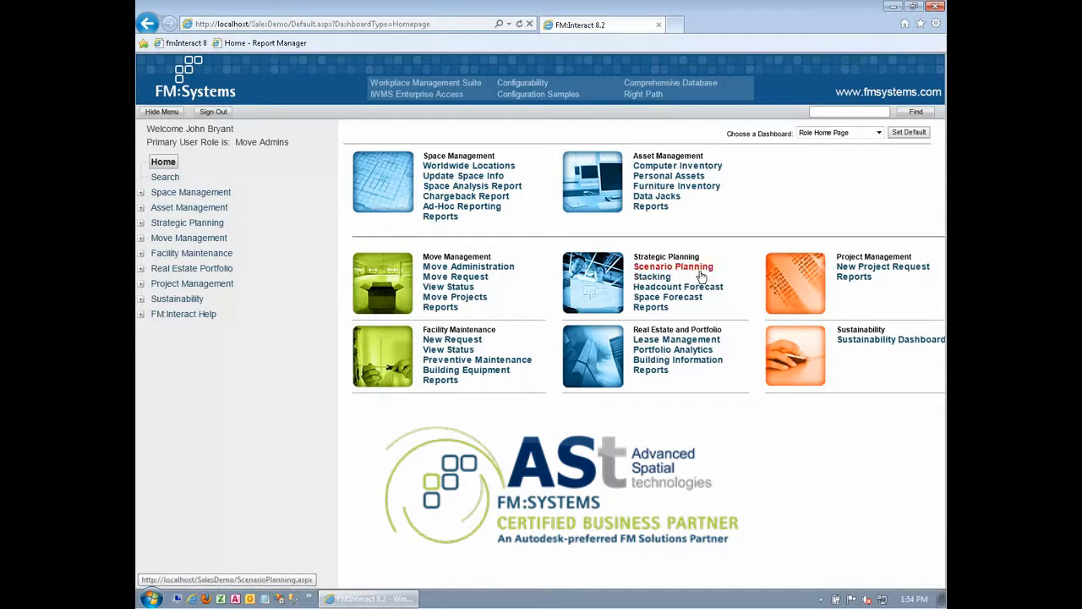
# - Open the Admin Department Consolidation project in Scenario Planning and review its details, project information, requirements and scenarios
pyautogui.click(697, 267)
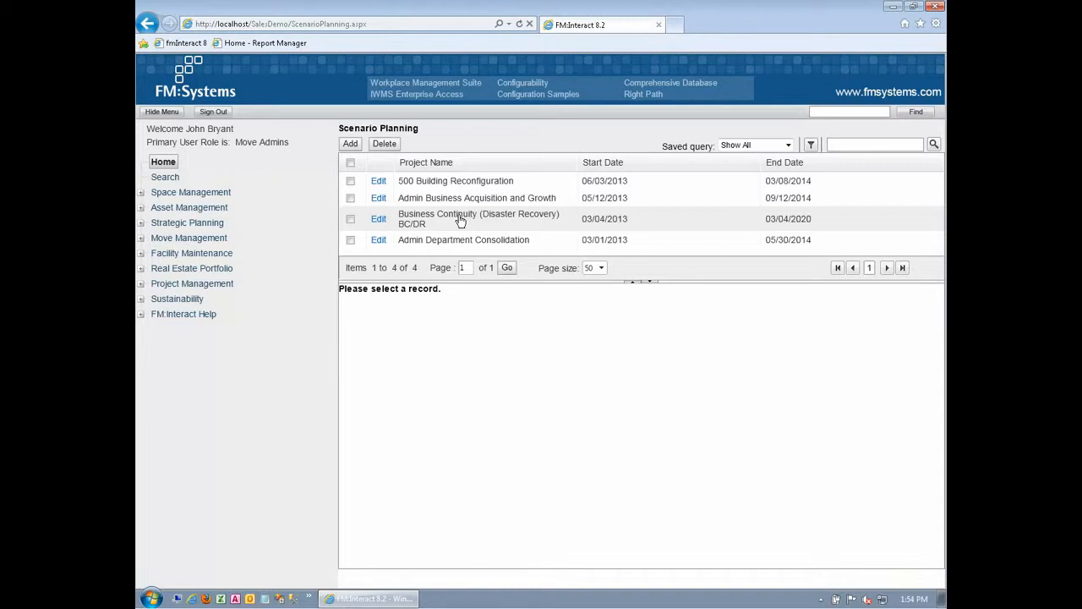
pyautogui.click(480, 245)
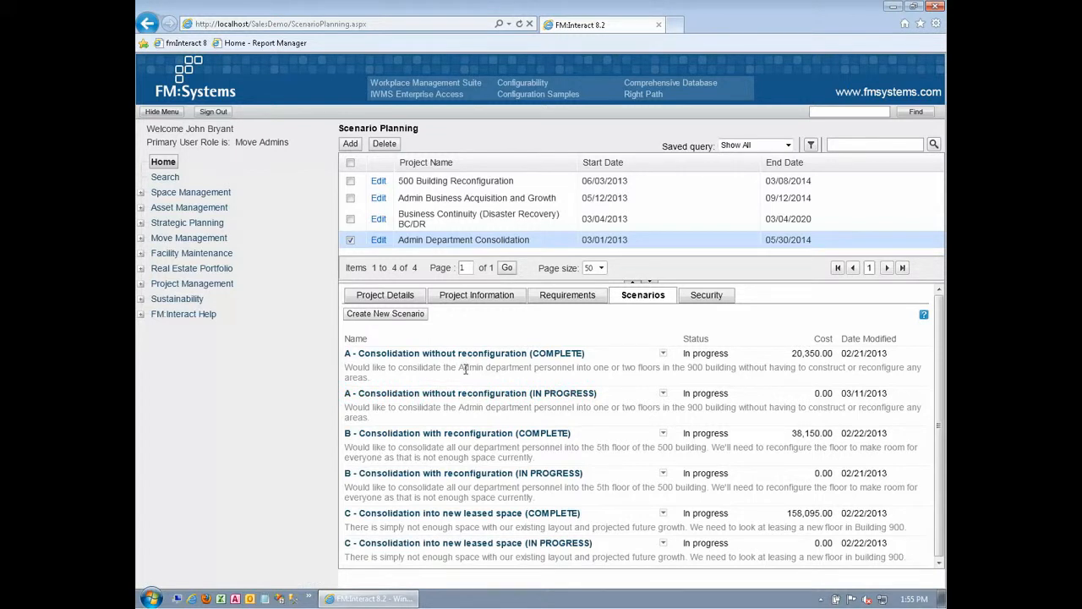
pyautogui.click(399, 301)
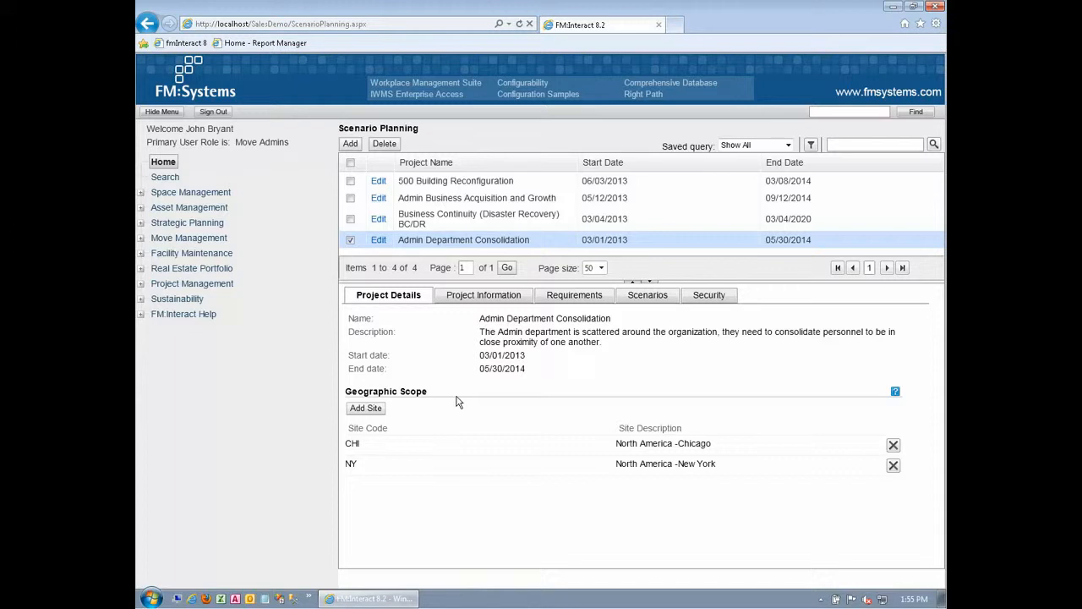
pyautogui.click(482, 300)
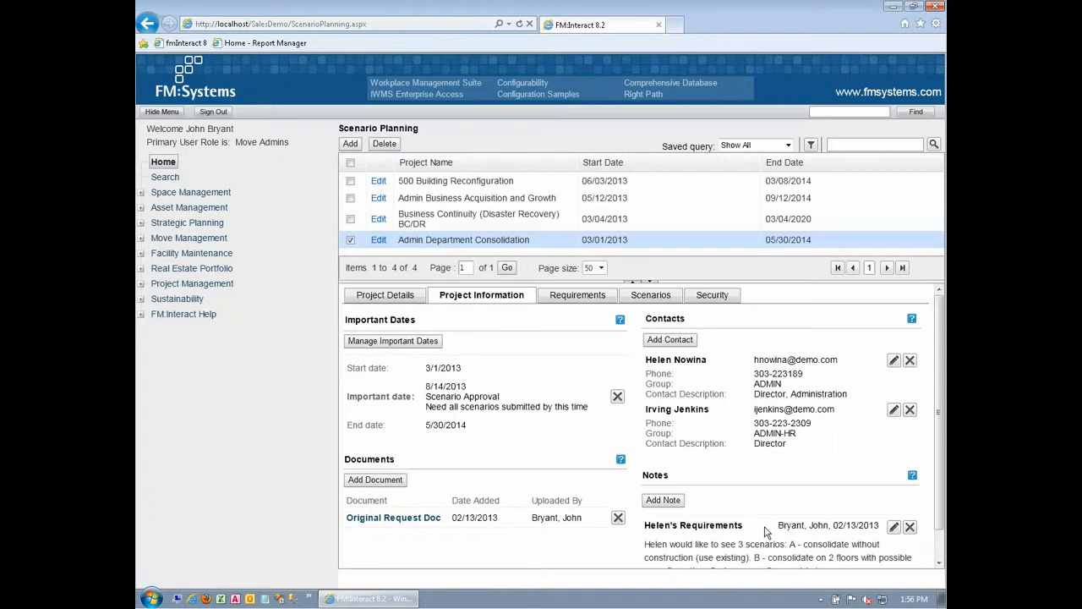
pyautogui.click(571, 298)
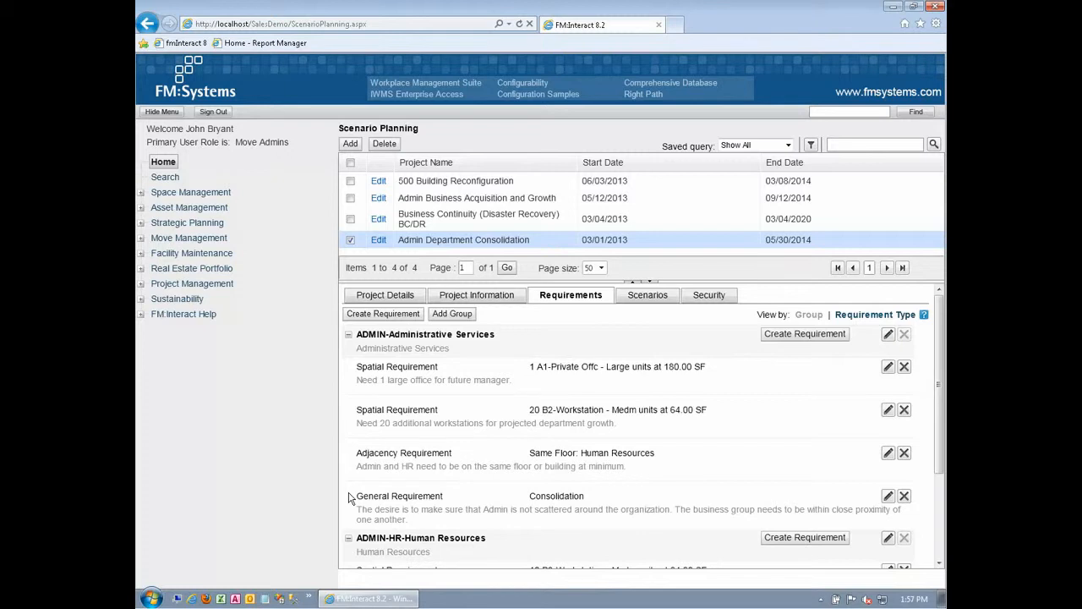
pyautogui.click(648, 298)
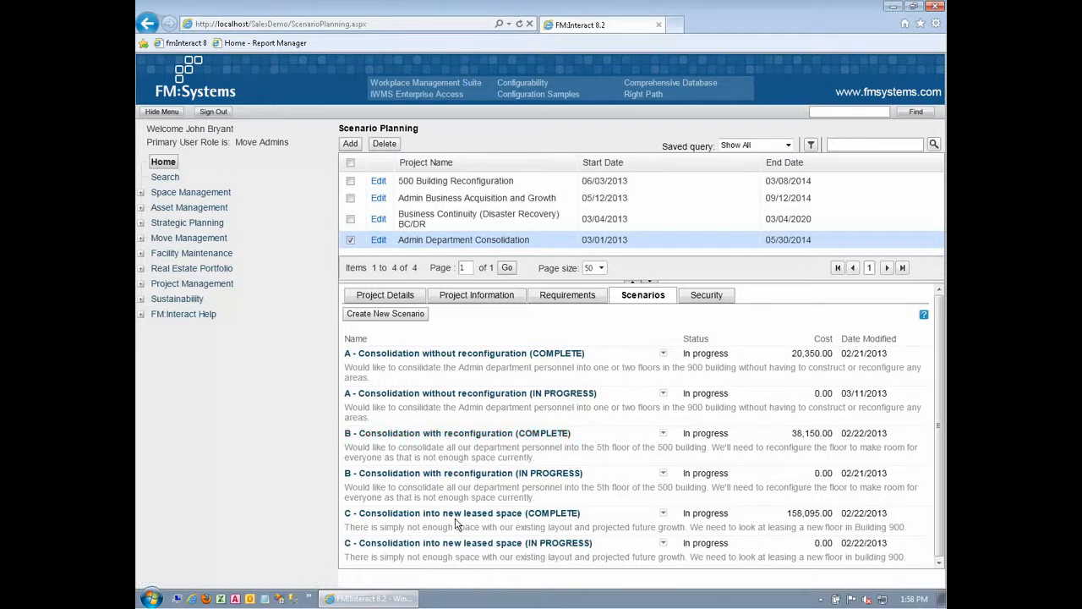
# - Open scenario B - Consolidation with reconfiguration (COMPLETE) and review its buildings, floor stacking and phase management options
pyautogui.click(457, 433)
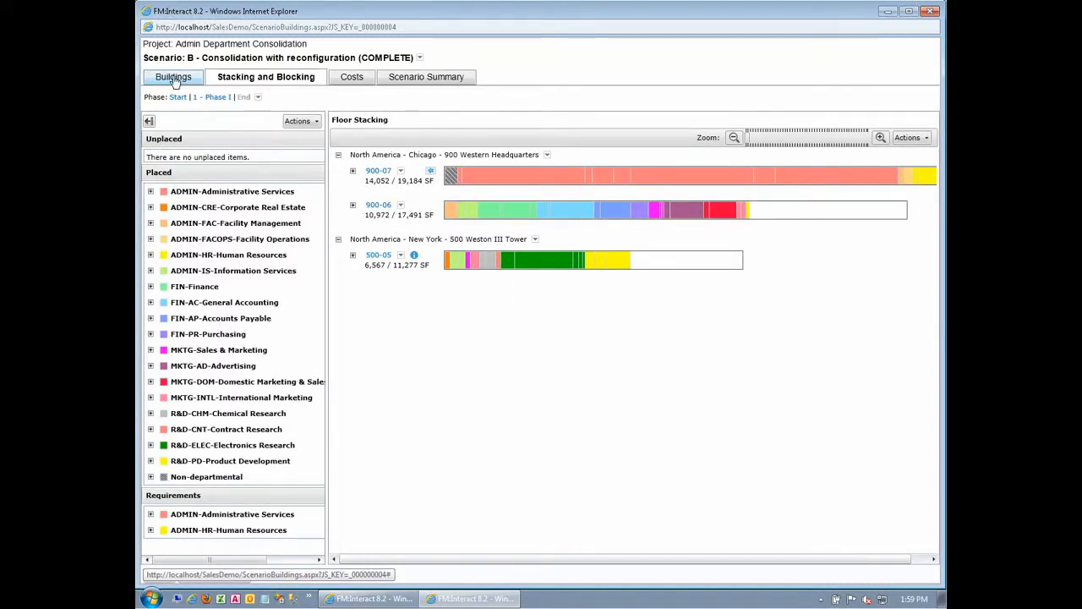
pyautogui.click(175, 78)
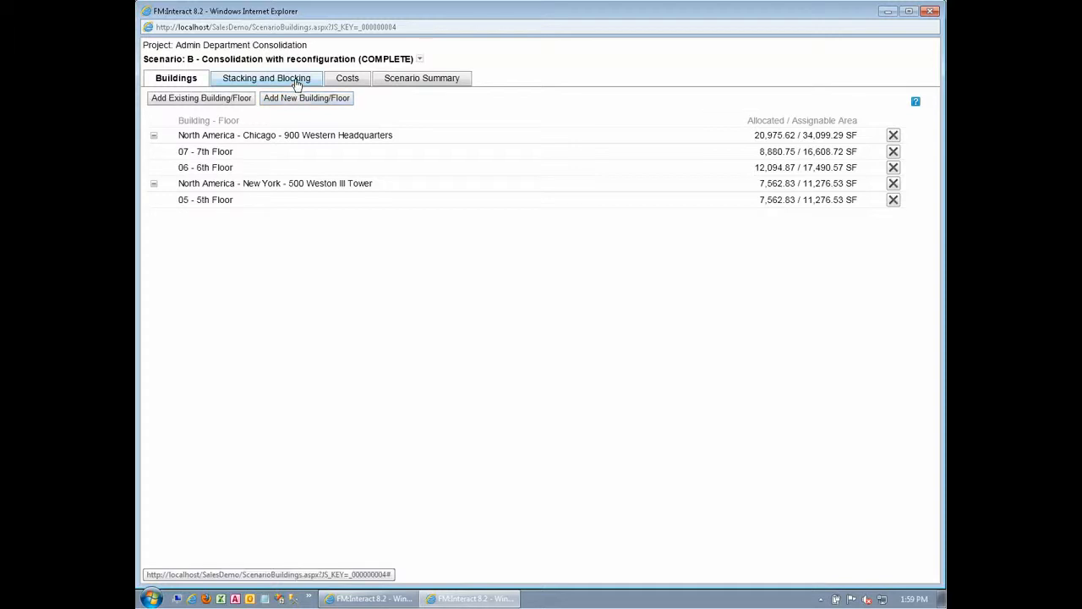
pyautogui.click(296, 85)
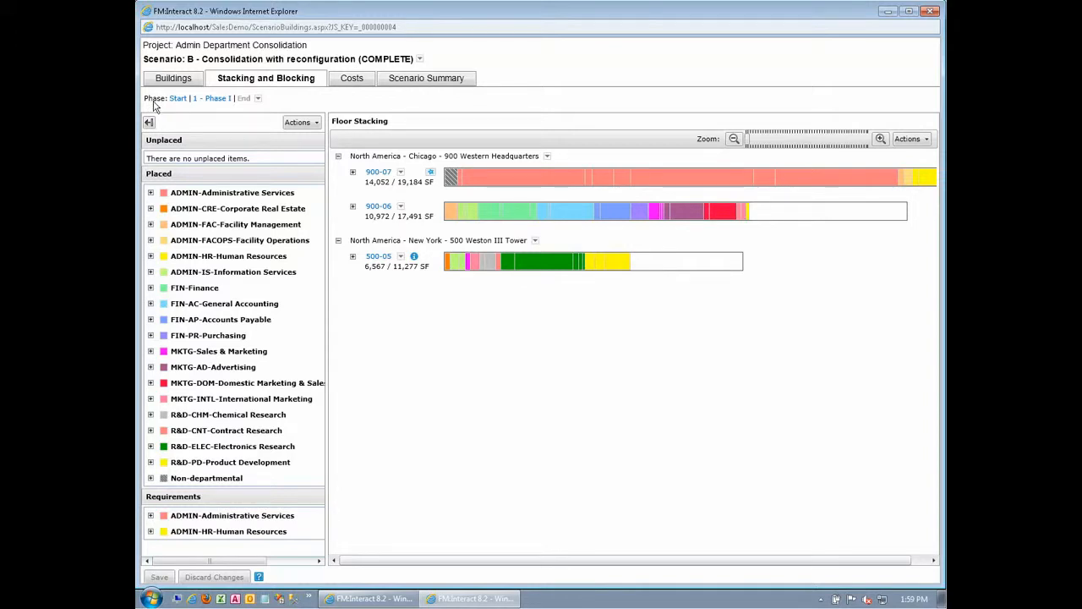
pyautogui.click(258, 99)
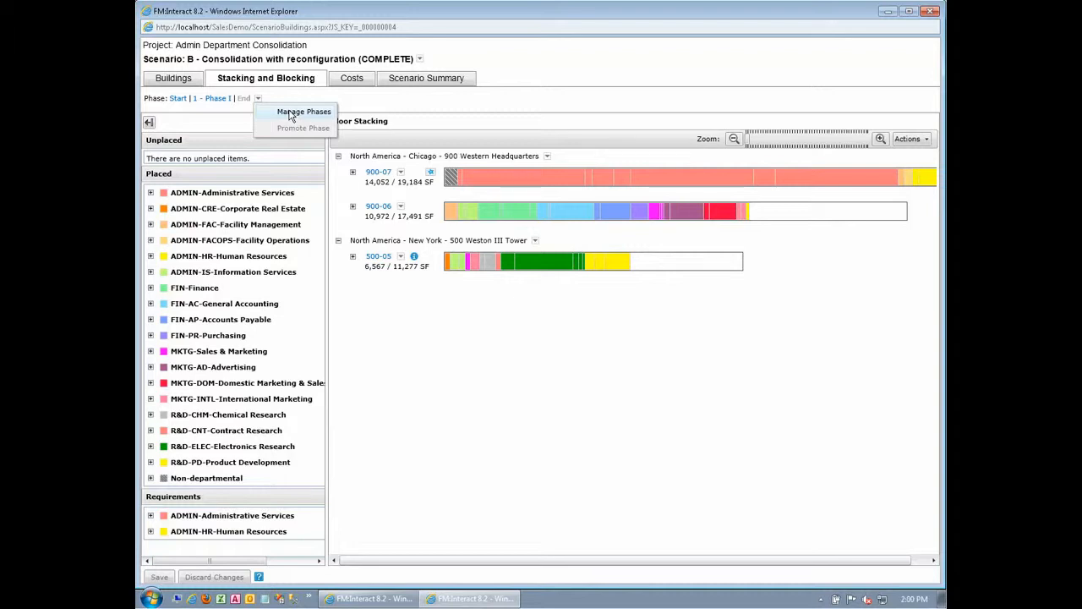
pyautogui.click(355, 102)
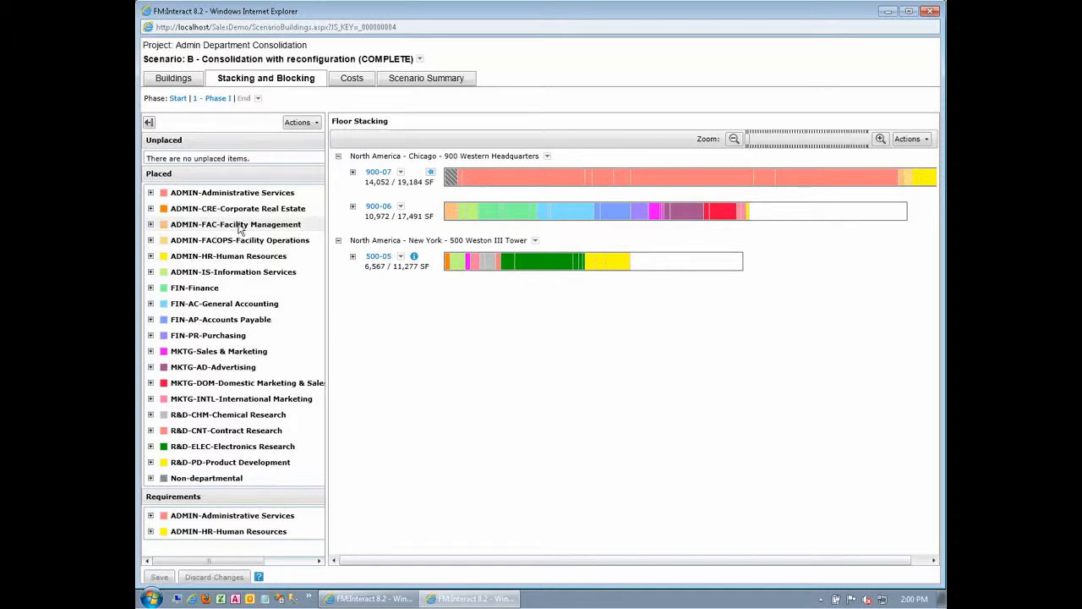
# - In the Start phase, show the space details of Electronics Research on floor 500-05 and check its suitability for floor 900-06
pyautogui.click(177, 99)
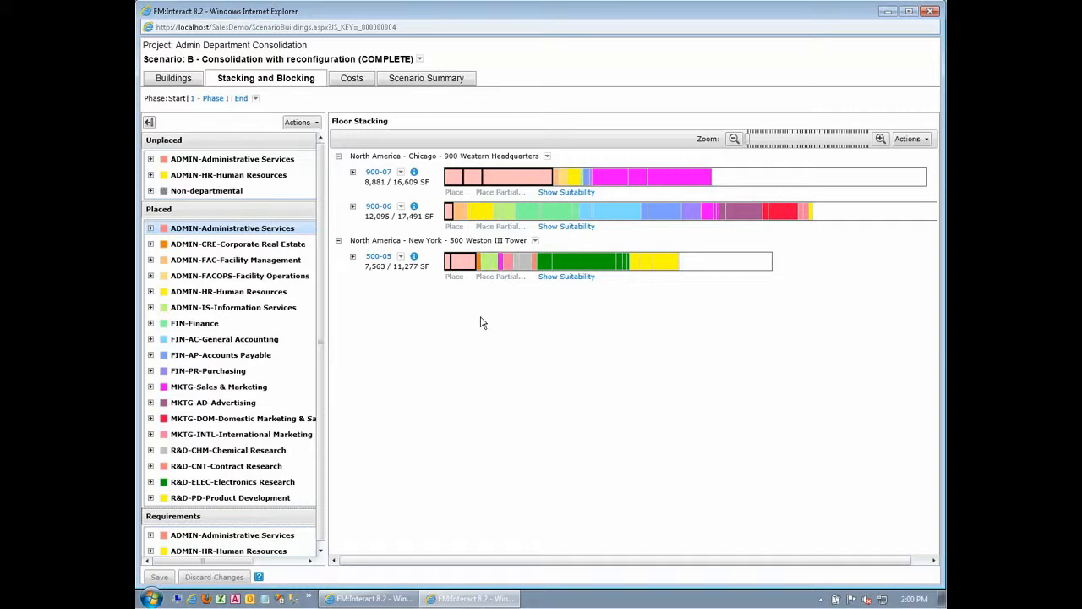
pyautogui.click(575, 265)
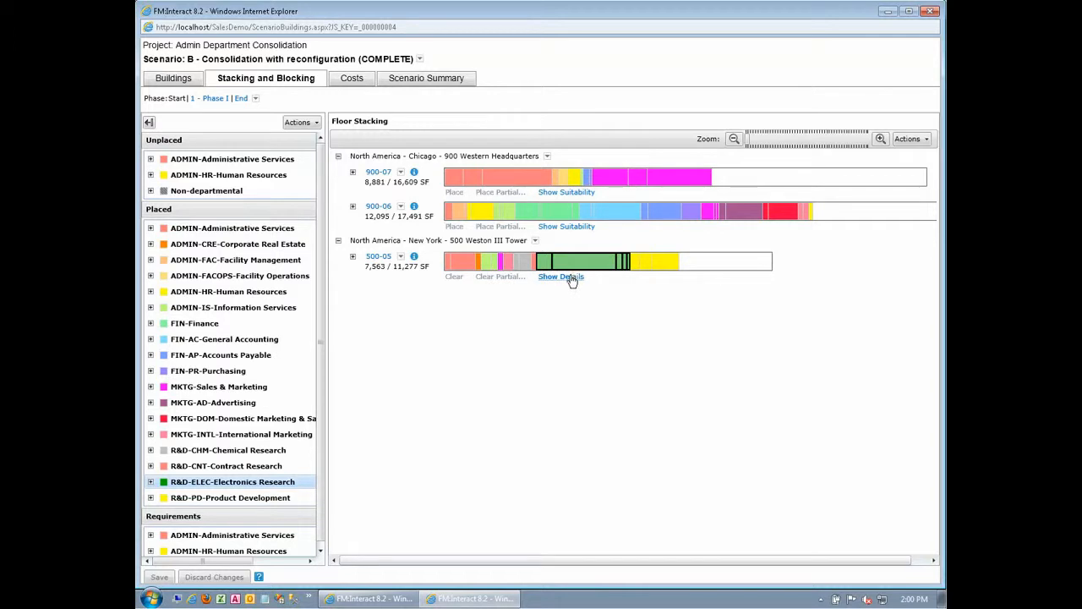
pyautogui.click(570, 279)
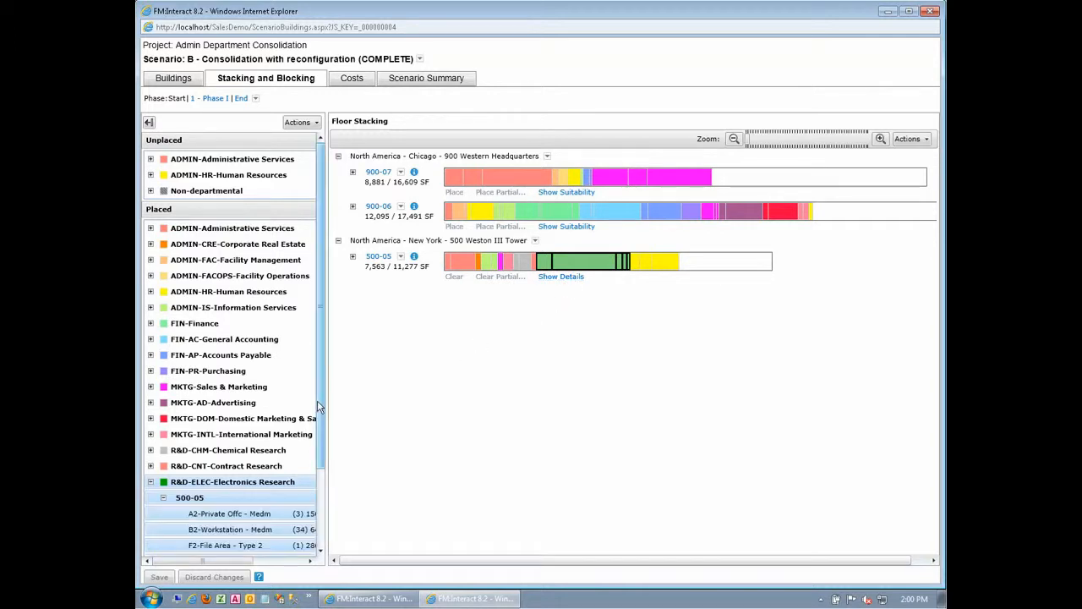
pyautogui.moveTo(319, 409); pyautogui.dragTo(409, 482)
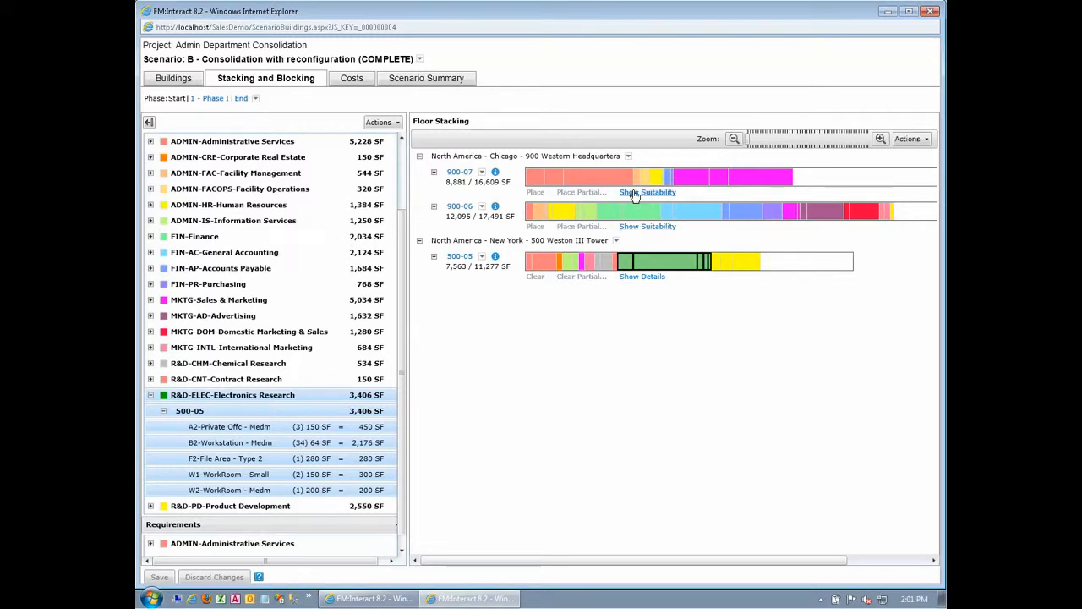
pyautogui.click(643, 229)
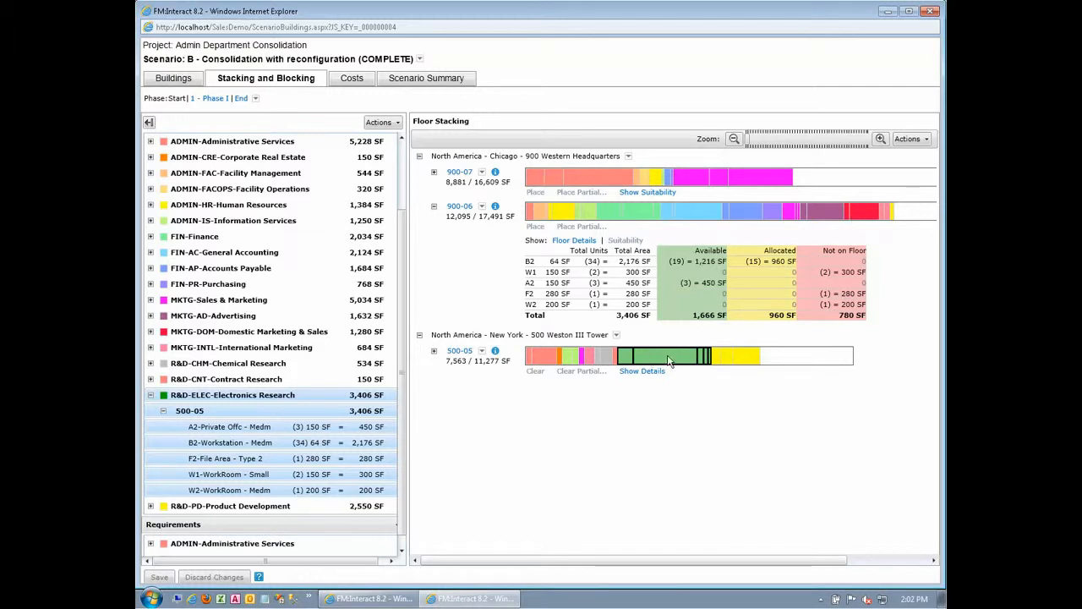
# - Switch to Phase I and move the R&D-ELEC-Electronics Research group from floor 500-05 to floor 900-06
pyautogui.click(861, 210)
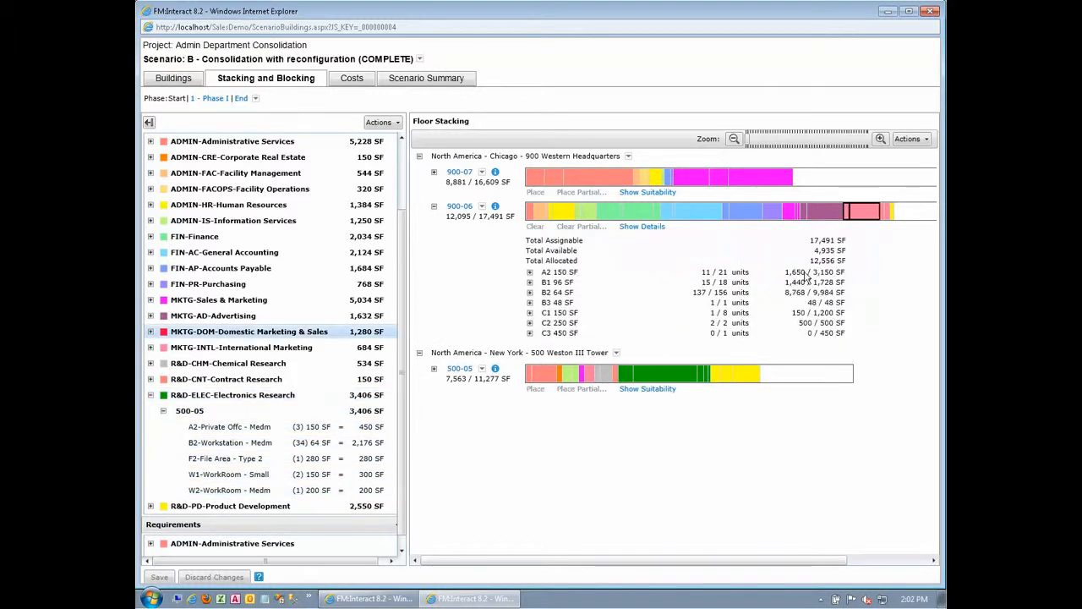
pyautogui.click(218, 99)
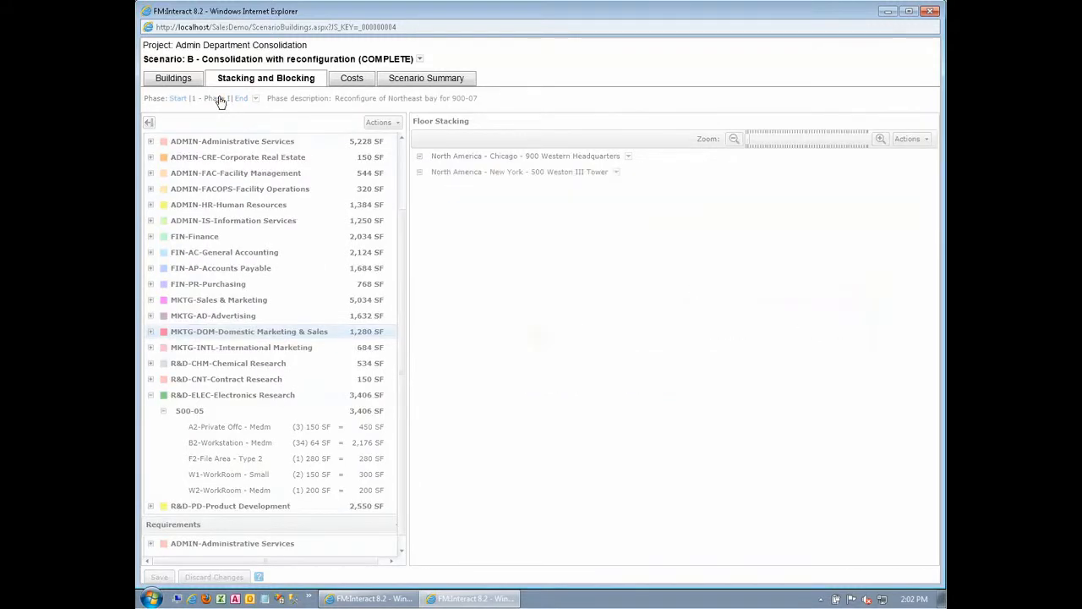
pyautogui.moveTo(617, 258); pyautogui.dragTo(853, 213)
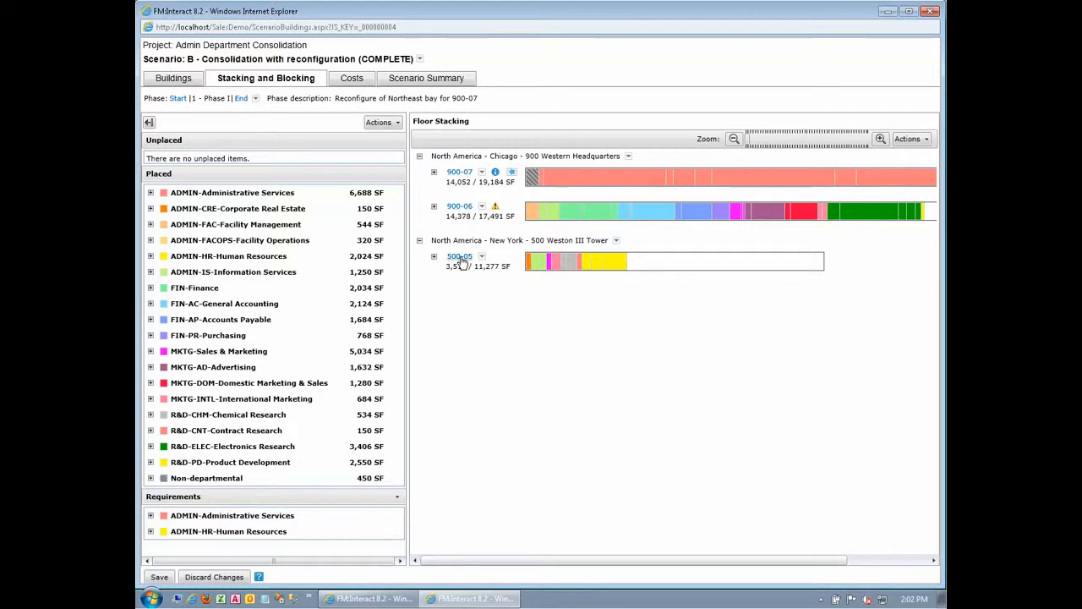
# - Open the floor plan blocking view of floor 900-06, saving the stacking changes
pyautogui.click(461, 211)
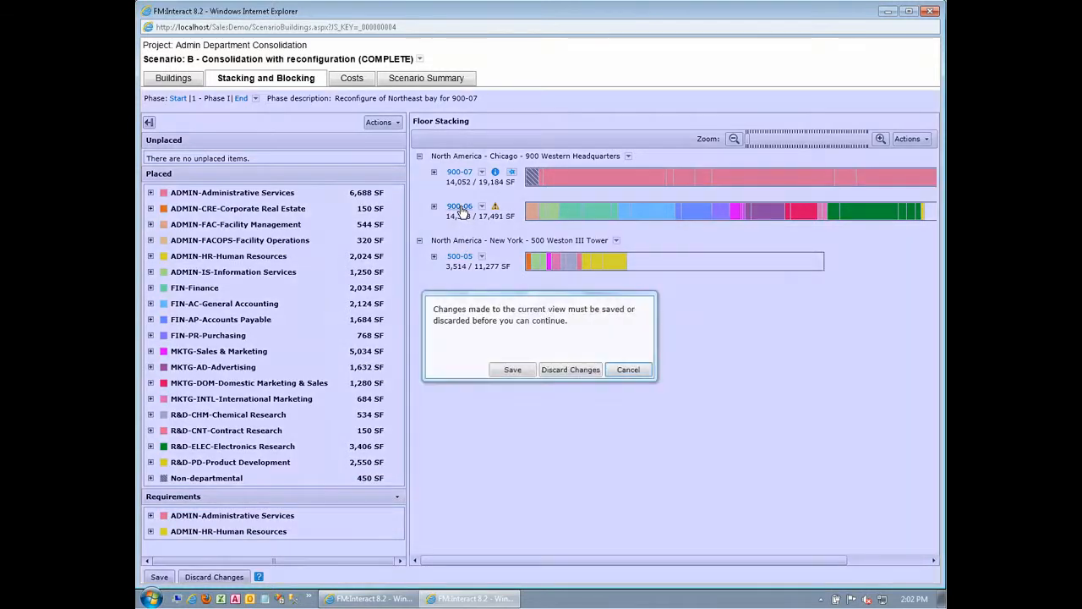
pyautogui.click(513, 371)
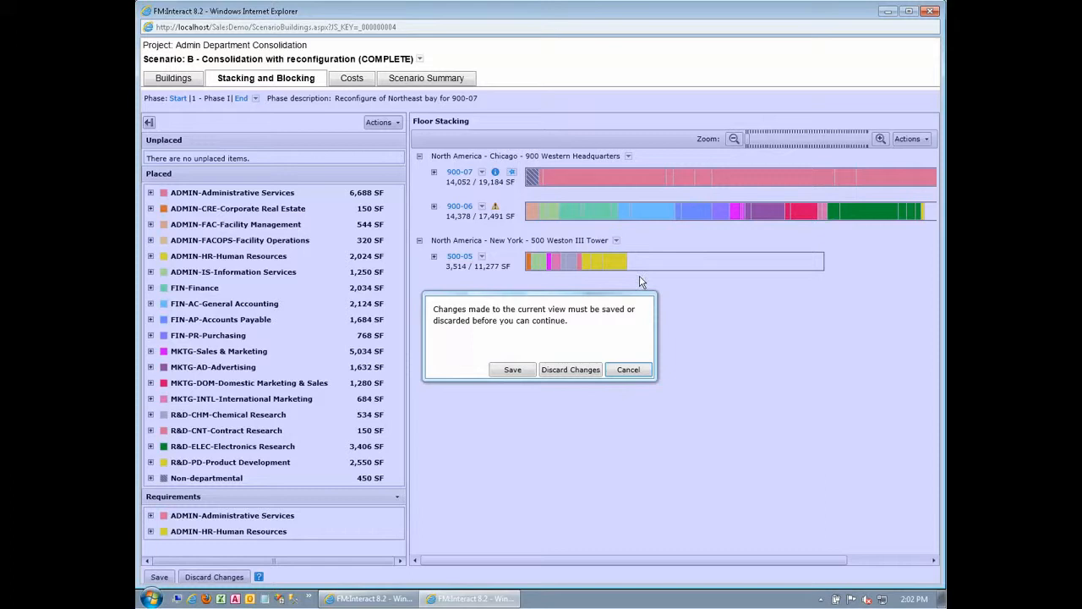
pyautogui.click(513, 370)
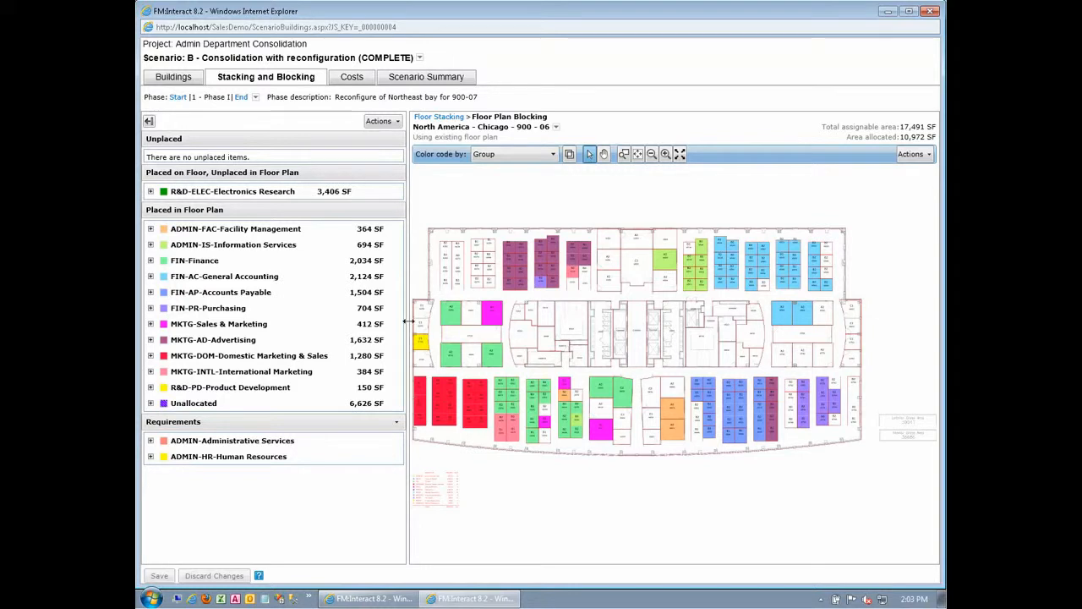
# - Examine the Electronics Research spaces not yet placed in the floor plan and the adjacency requirements of ADMIN-Administrative Services
pyautogui.click(150, 192)
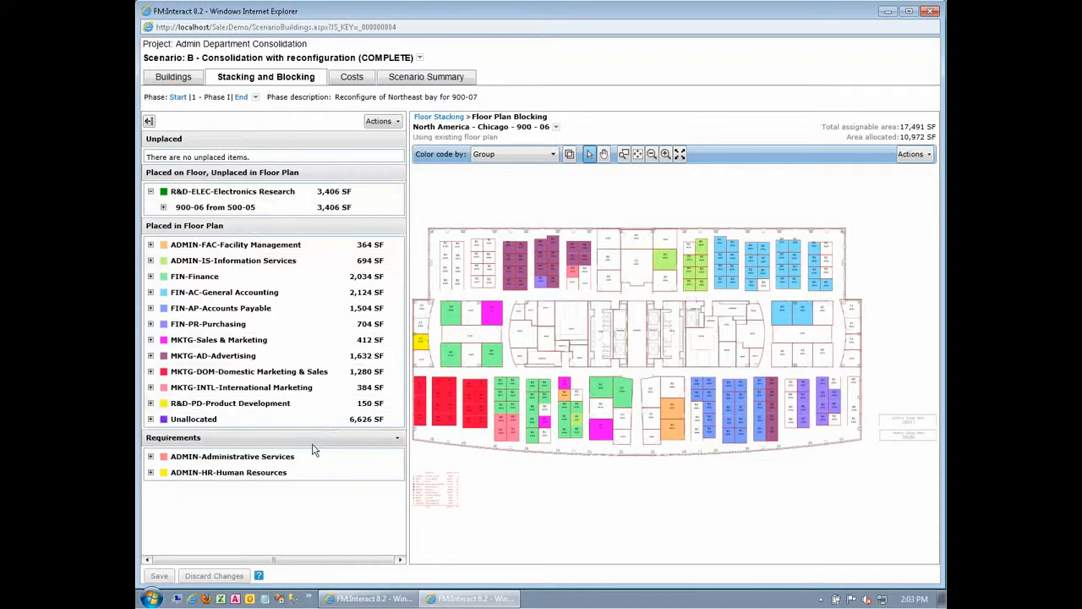
pyautogui.click(150, 458)
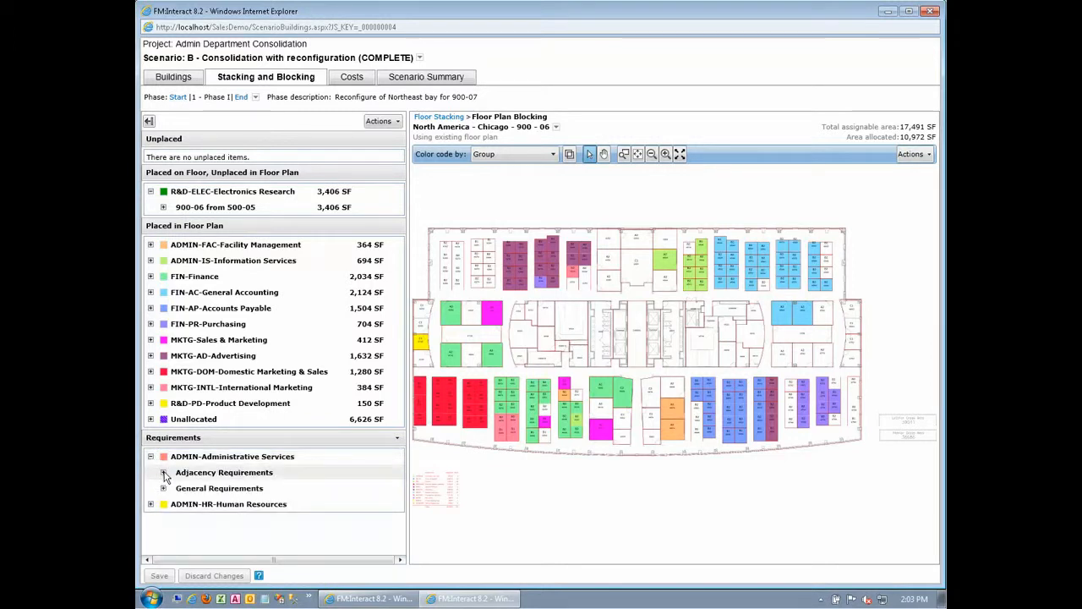
pyautogui.click(164, 473)
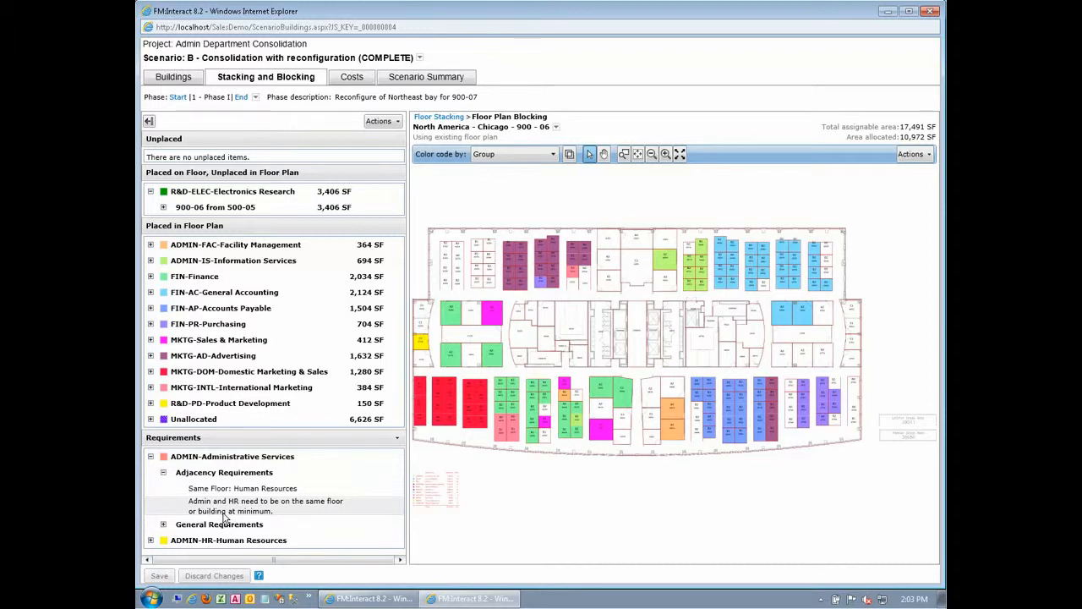
pyautogui.click(163, 207)
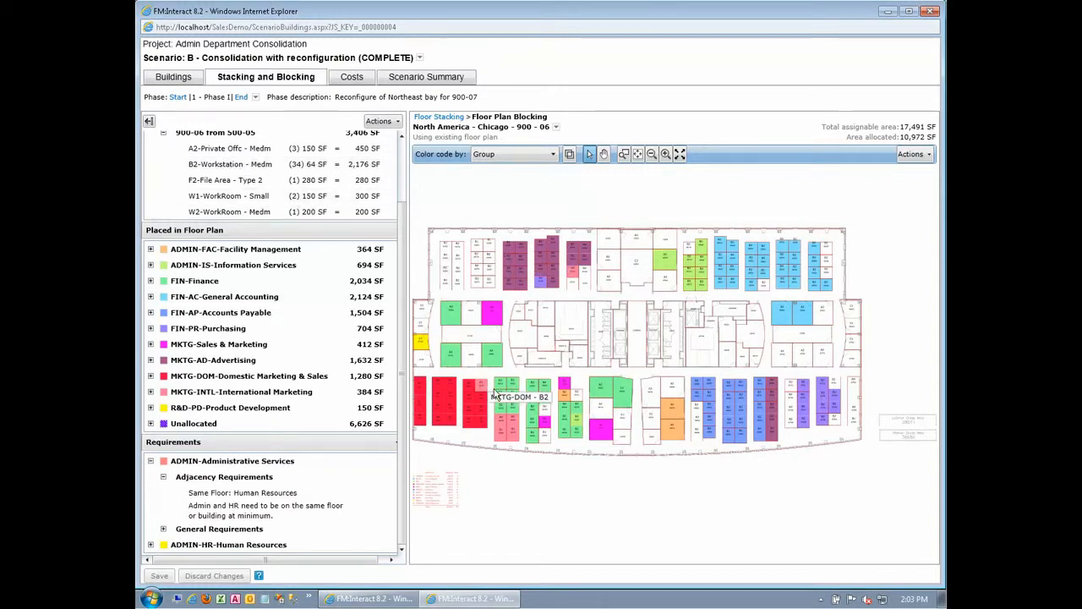
pyautogui.moveTo(573, 278)
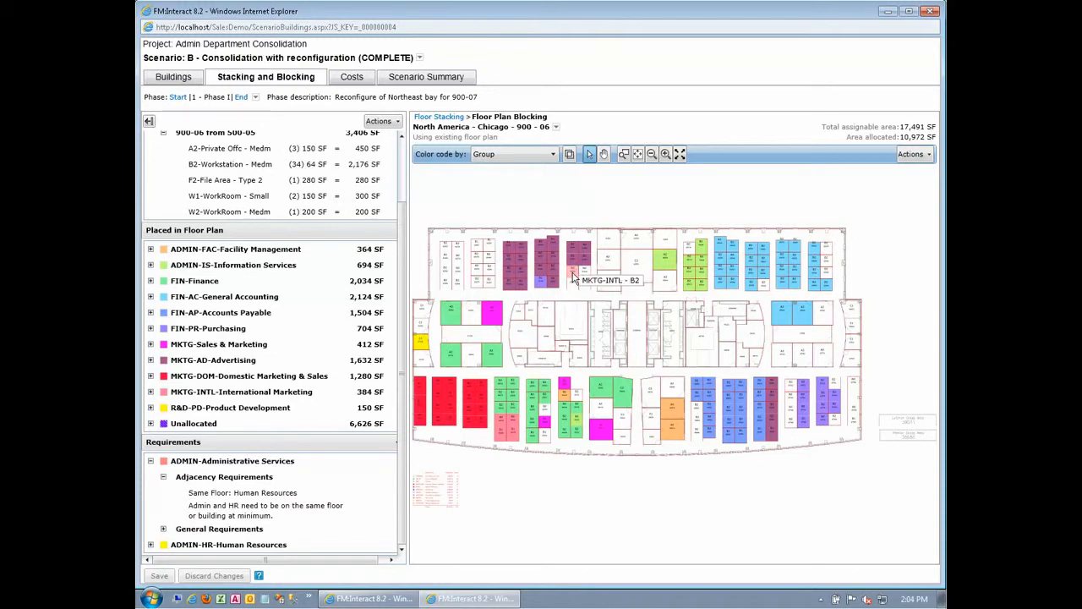
# - Place six of Electronics Research's B2-Workstation - Medm units into vacant workstations in the upper-left cluster of the 900-06 floor plan
pyautogui.click(226, 169)
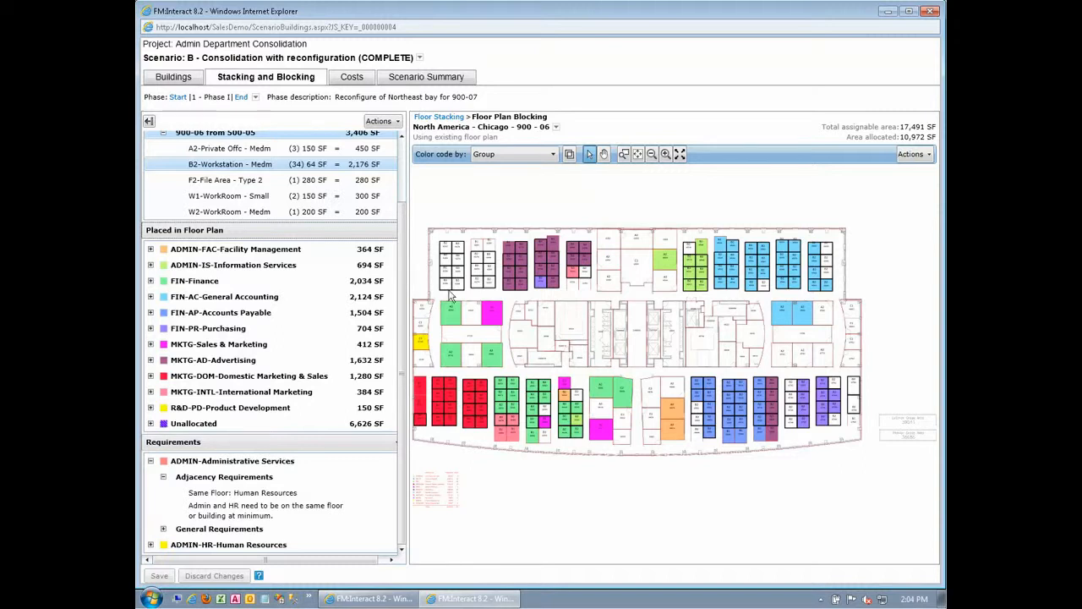
pyautogui.click(447, 245)
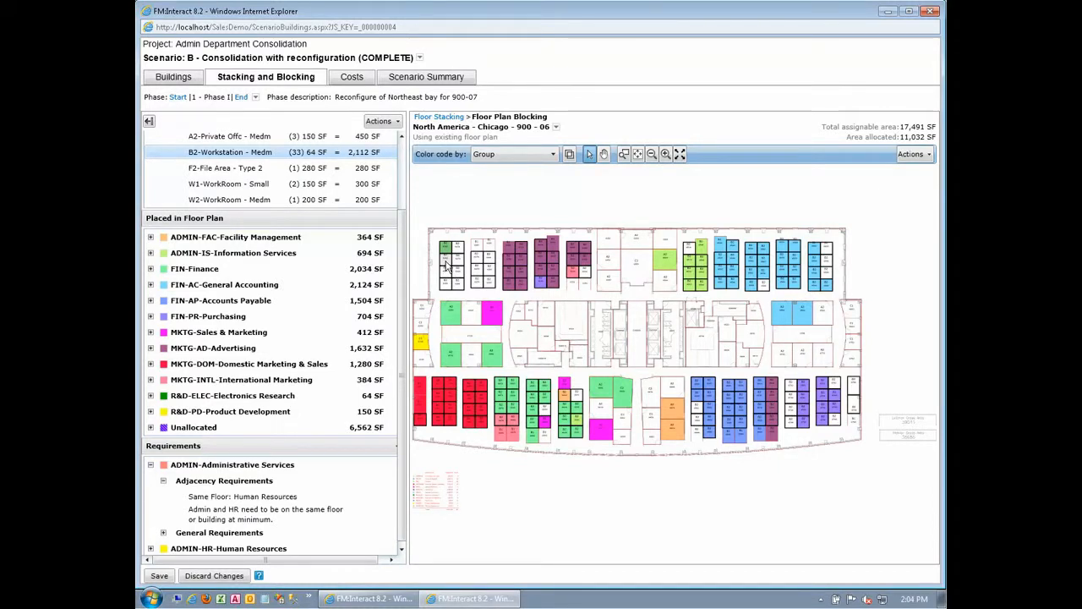
pyautogui.click(446, 258)
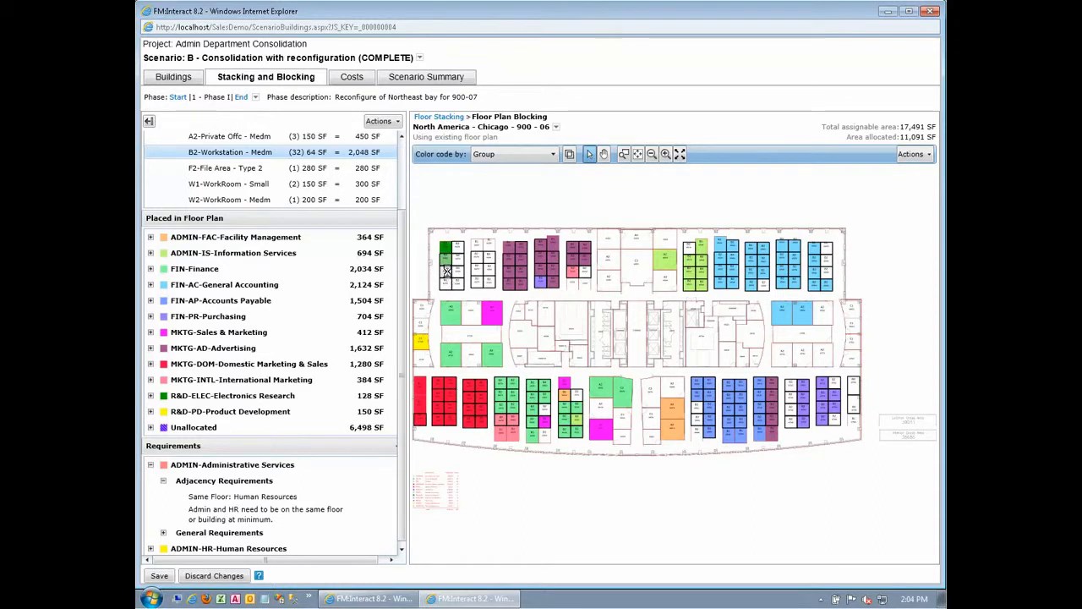
pyautogui.click(447, 269)
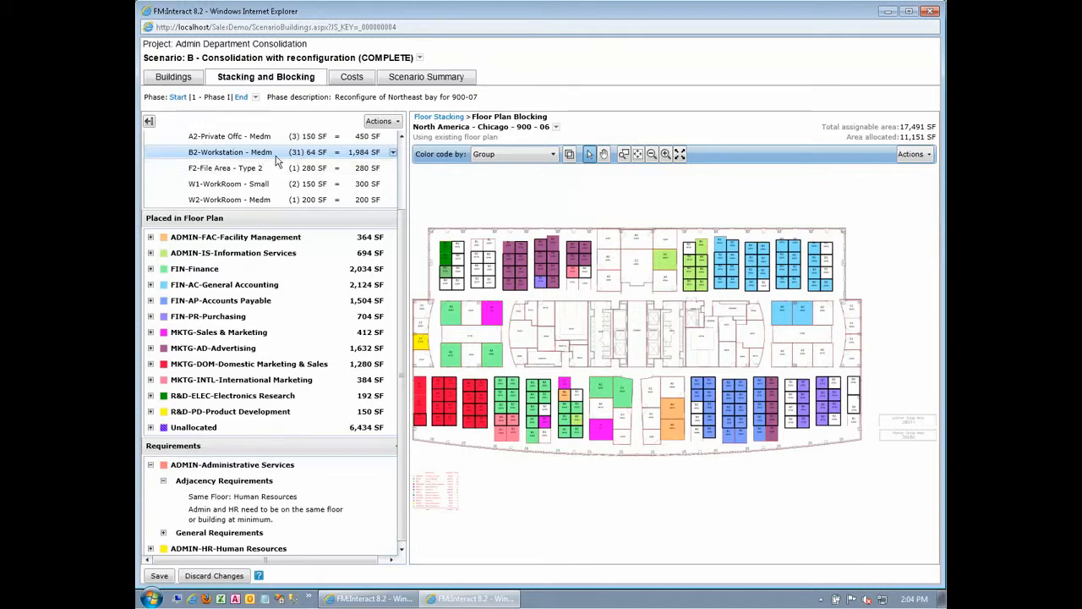
pyautogui.click(444, 286)
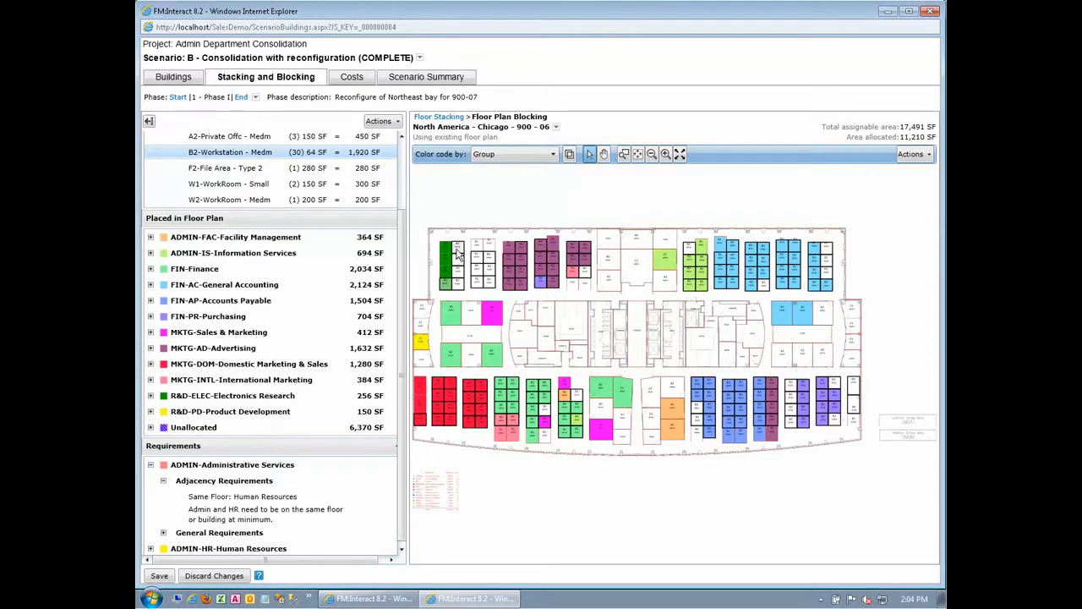
pyautogui.click(460, 264)
pyautogui.click(459, 264)
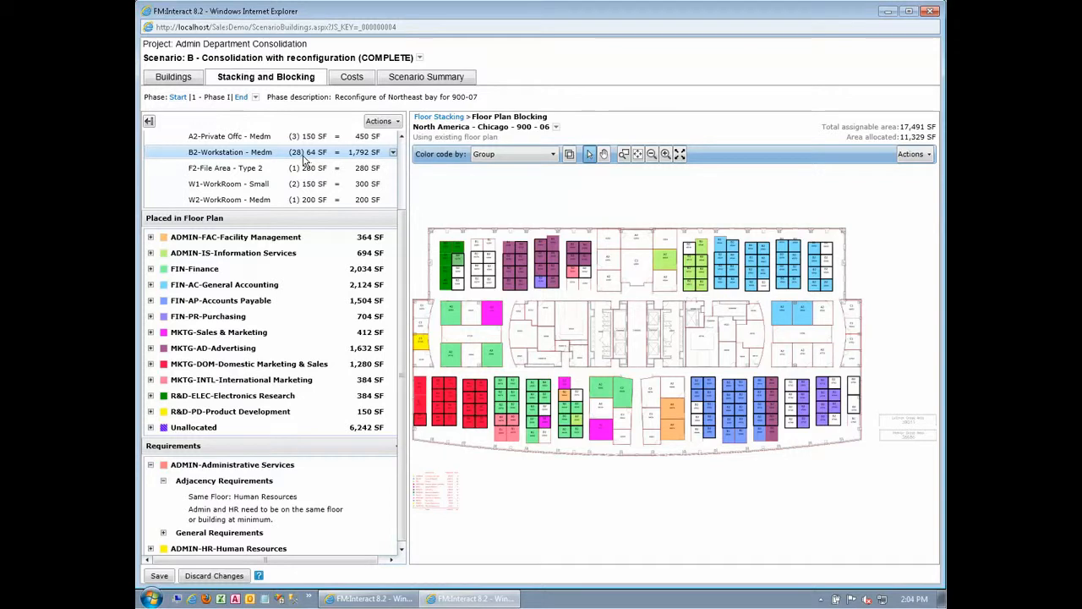
# - Place one B2-Workstation - Medm as a share in an allocated MKTG-AD workstation and another in the vacant A2 office at the upper core's lower-left corner
pyautogui.click(509, 251)
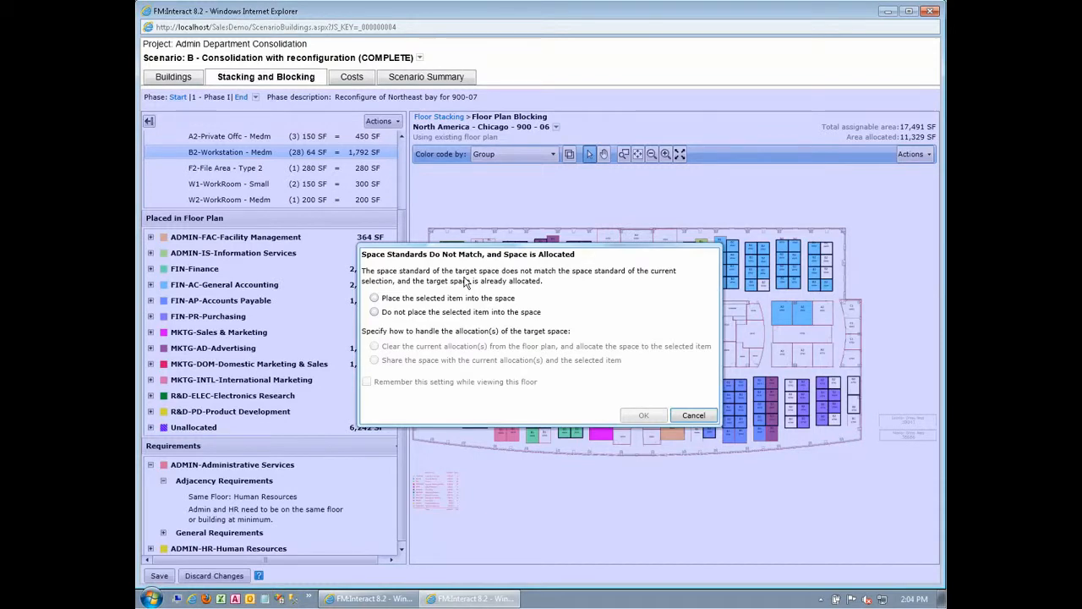
pyautogui.click(401, 298)
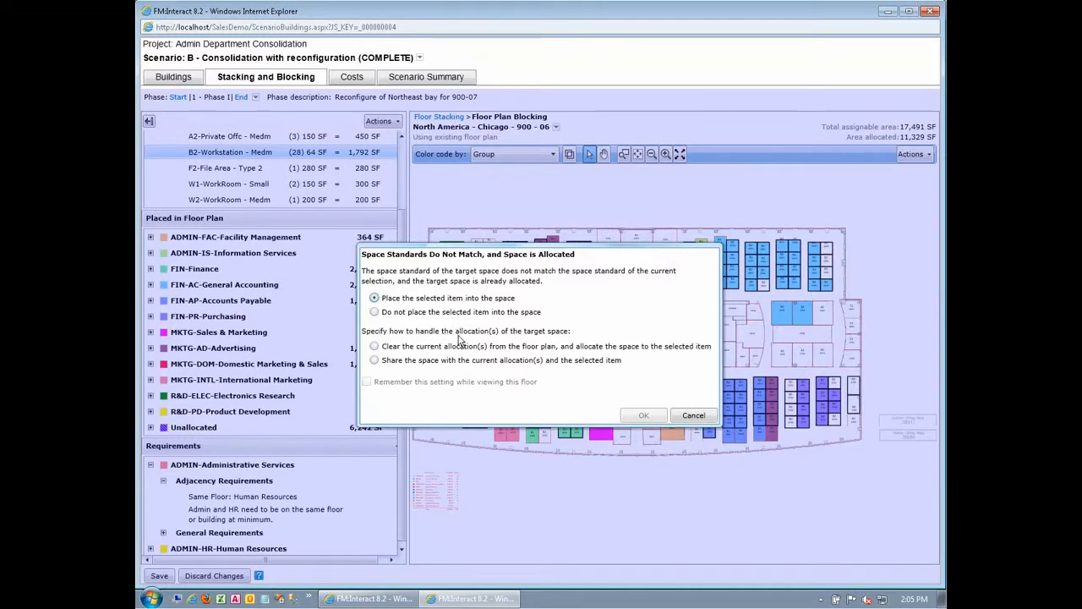
pyautogui.click(395, 361)
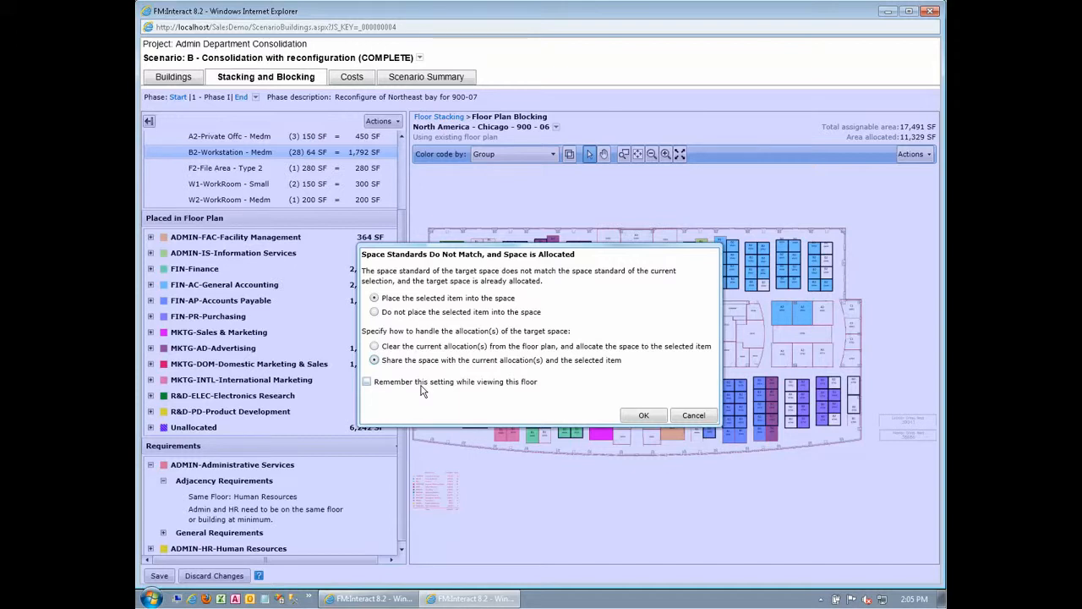
pyautogui.click(641, 415)
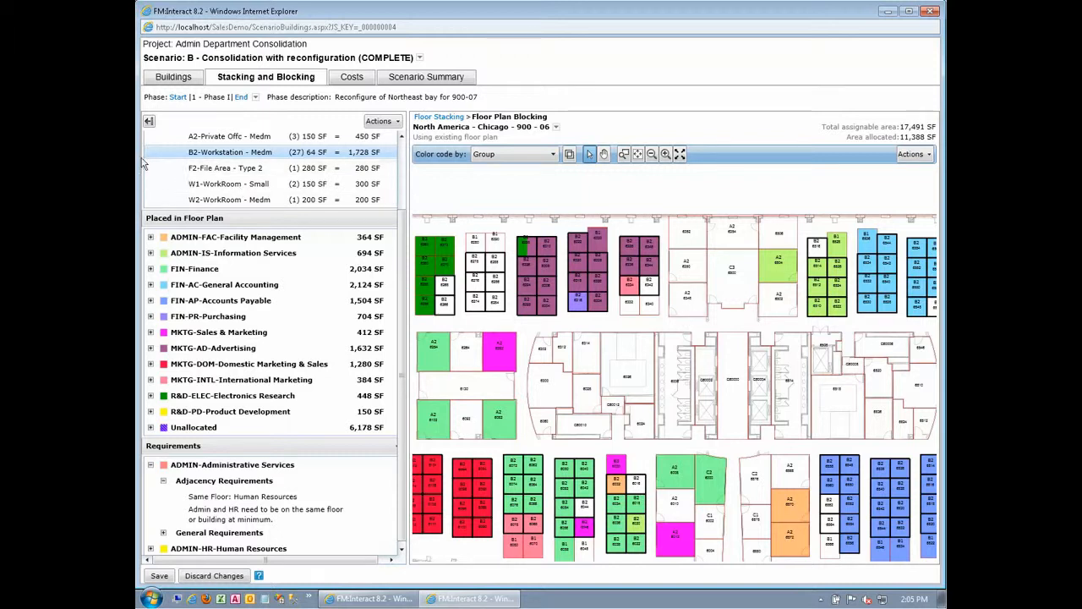
pyautogui.click(692, 309)
pyautogui.click(587, 386)
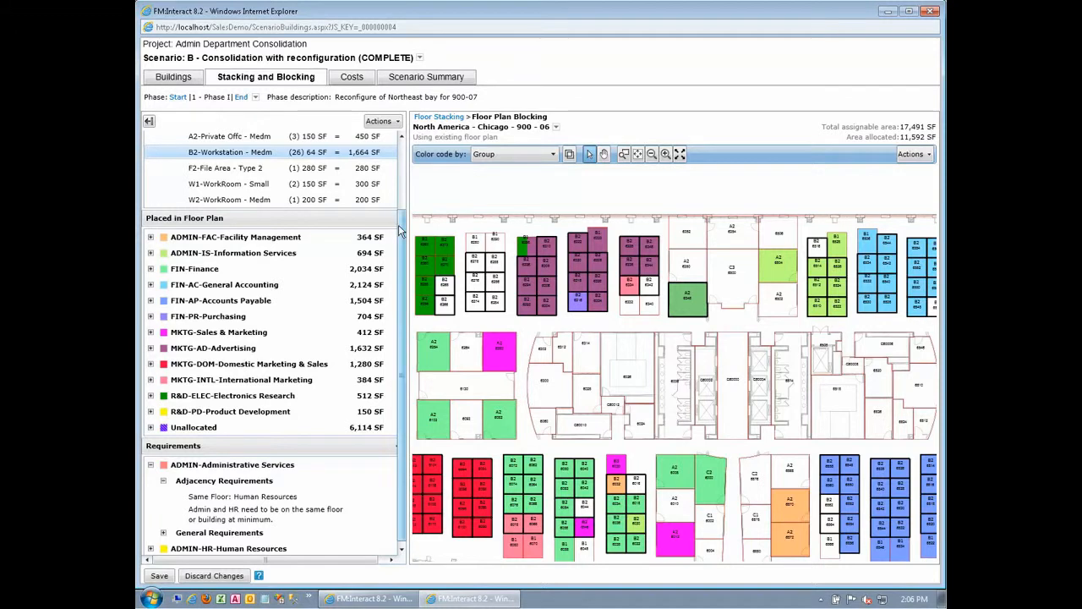
# - Save the floor plan blocking changes for 900-06 and open the scenario's costs
pyautogui.moveTo(401, 224); pyautogui.dragTo(402, 143)
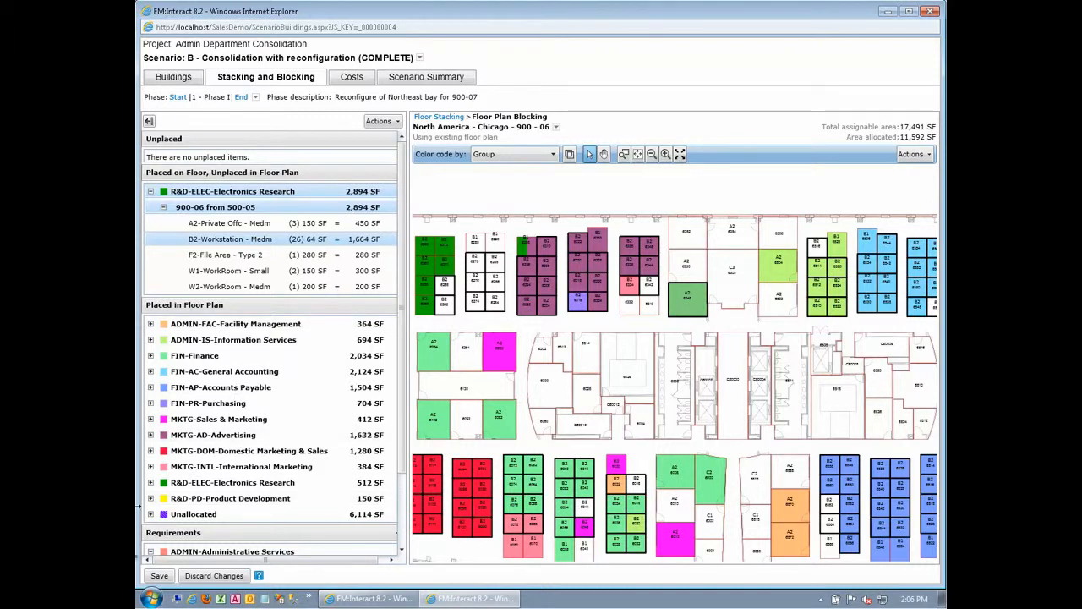
pyautogui.click(352, 82)
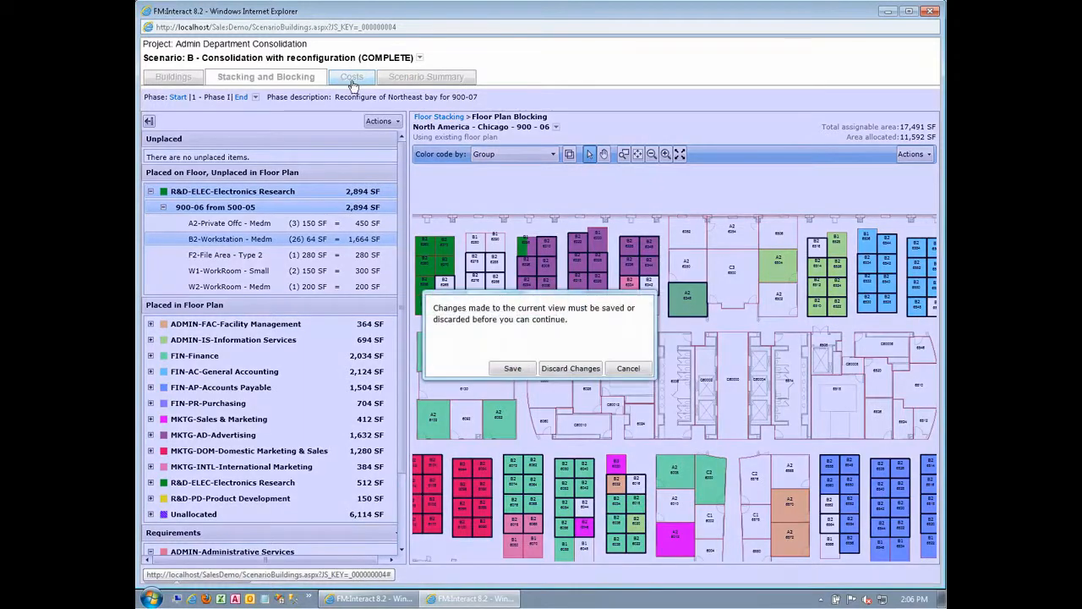
pyautogui.click(513, 370)
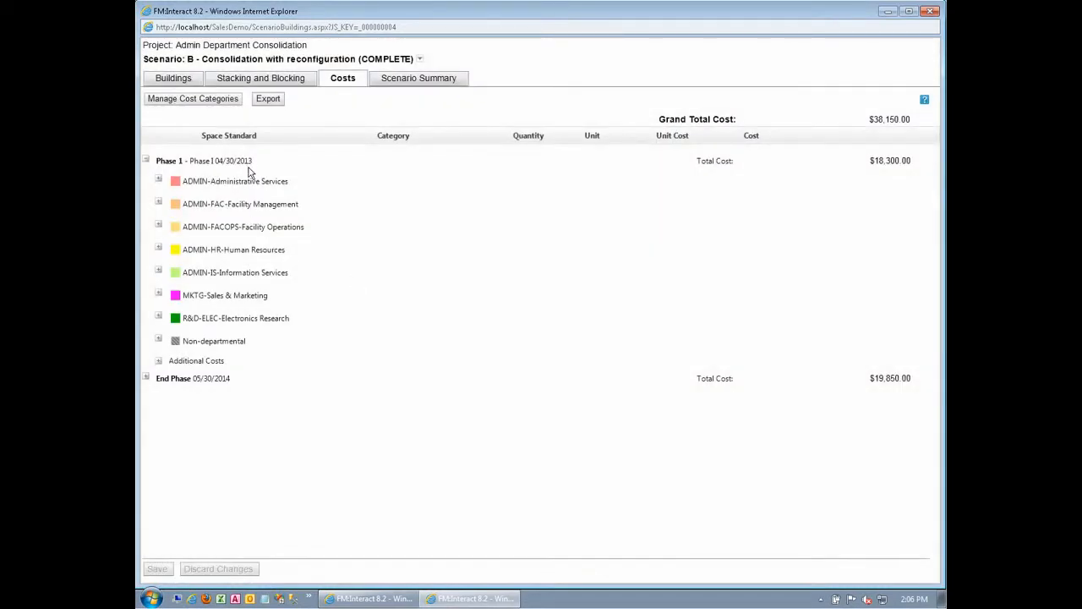
# - Examine the Phase 1 costs of ADMIN-Administrative Services from New to 900-07 and the cost categories available for Workstation - Medm (B2)
pyautogui.click(159, 182)
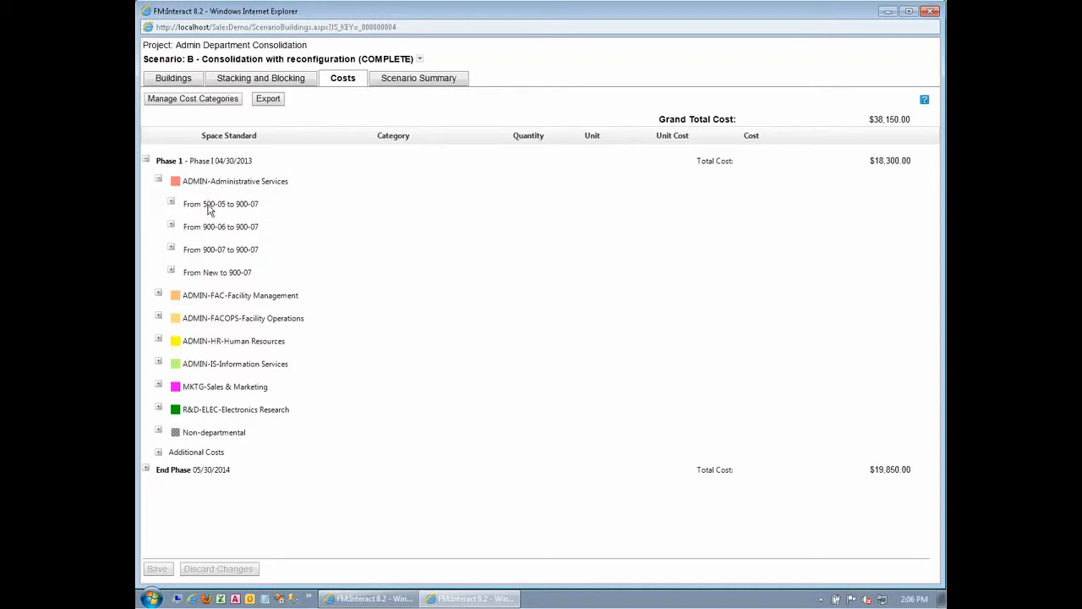
pyautogui.click(172, 271)
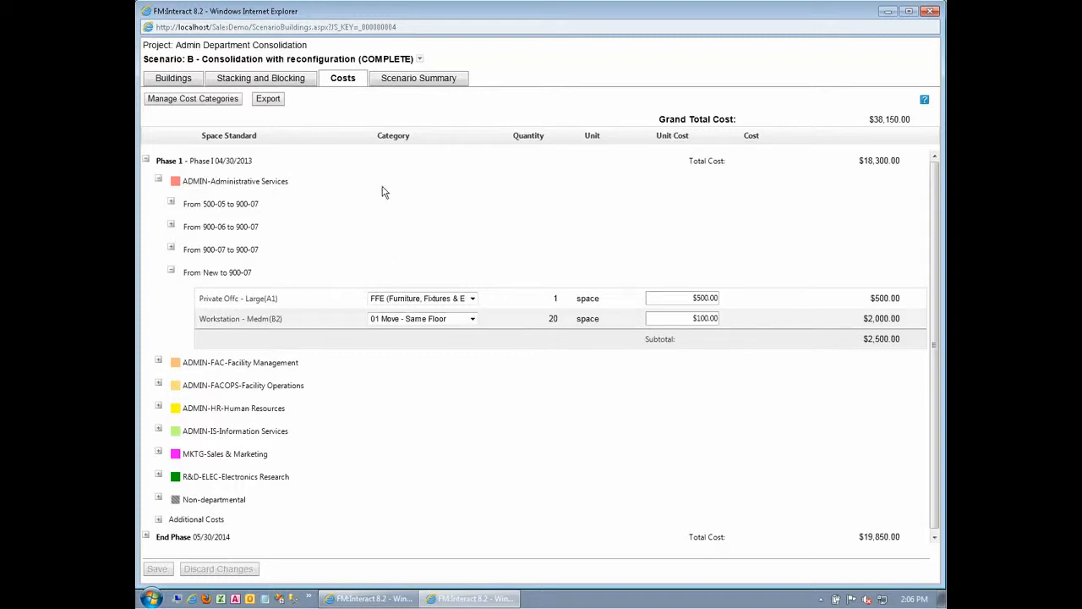
pyautogui.click(473, 319)
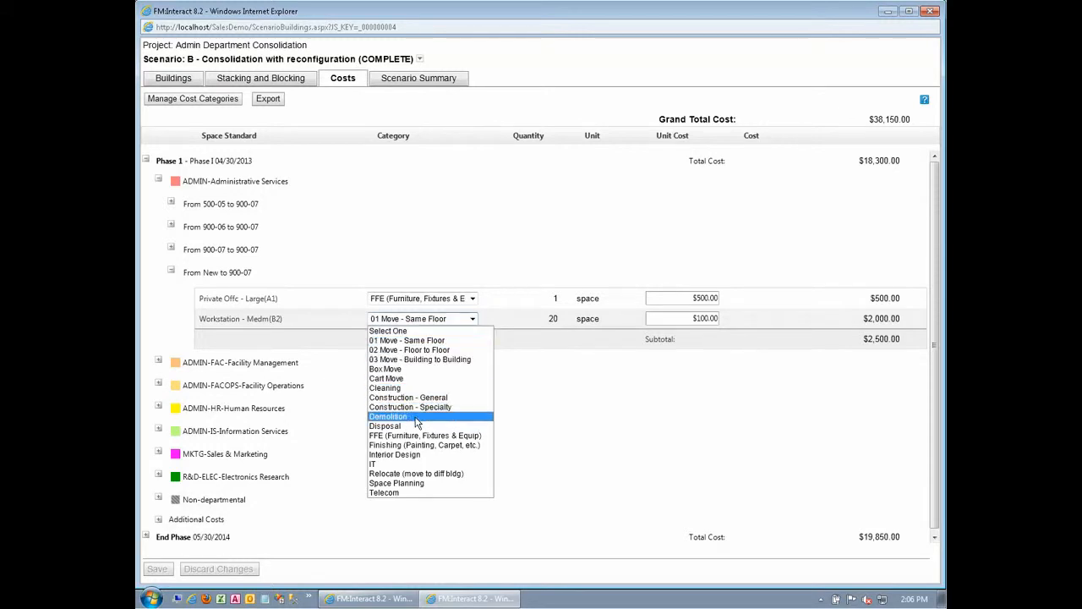
# - Review the scenario's cost categories with their units and unit costs, and leave them as they are
pyautogui.click(177, 103)
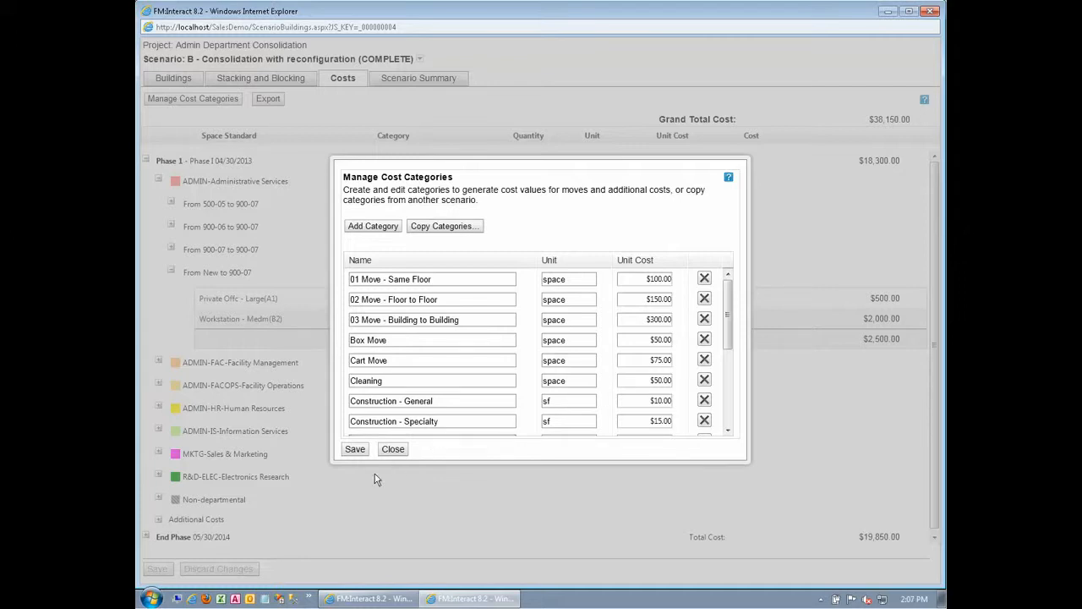
pyautogui.click(355, 453)
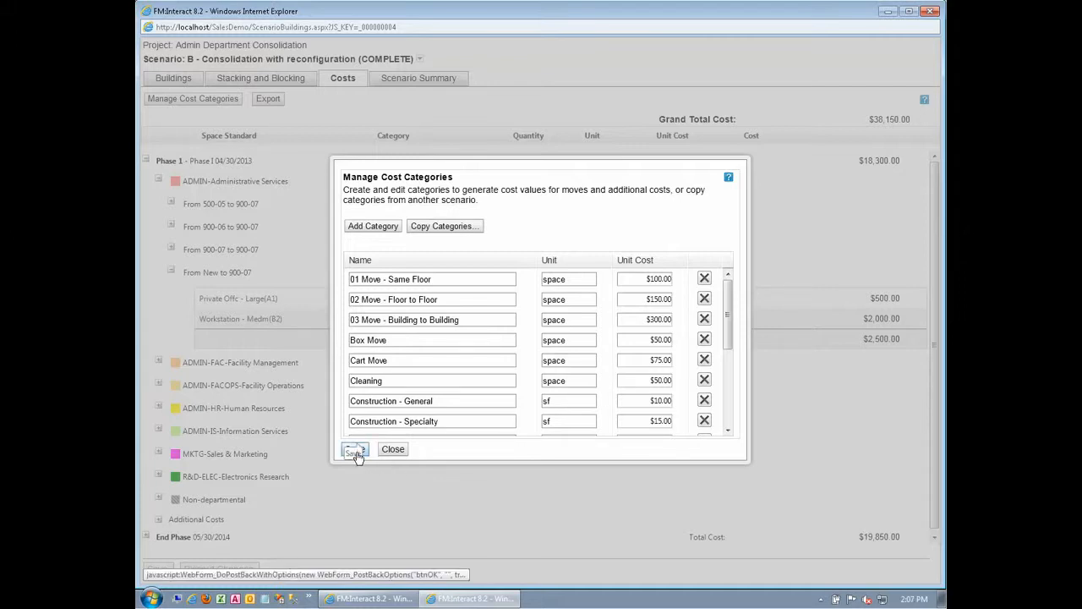
pyautogui.click(403, 456)
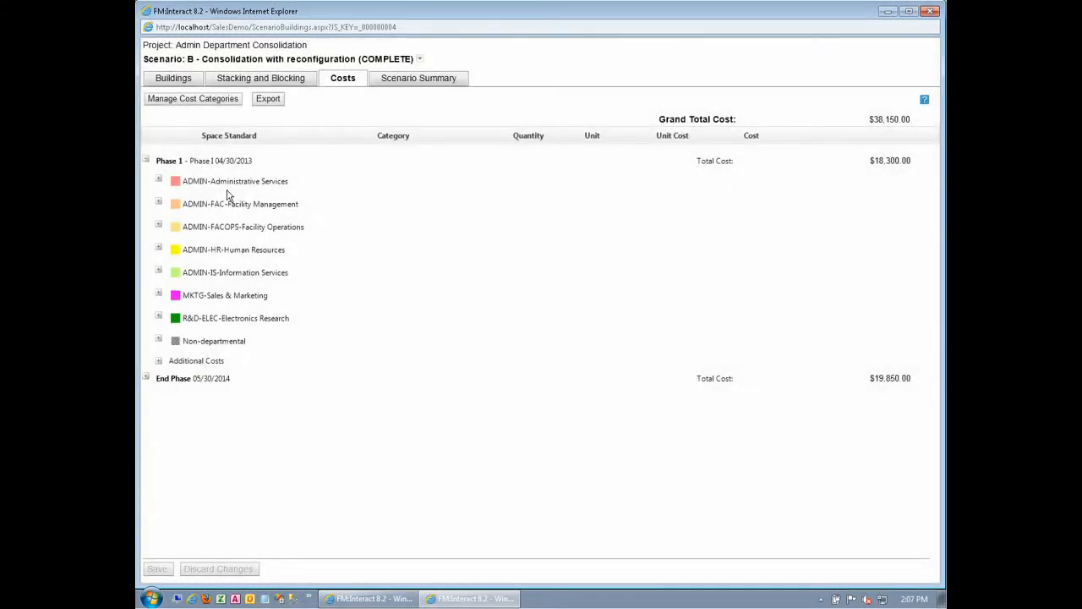
# - Examine ADMIN-Administrative Services' Phase 1 move costs from 500-05 and 900-06 to 900-07, and the phase's additional costs
pyautogui.click(159, 181)
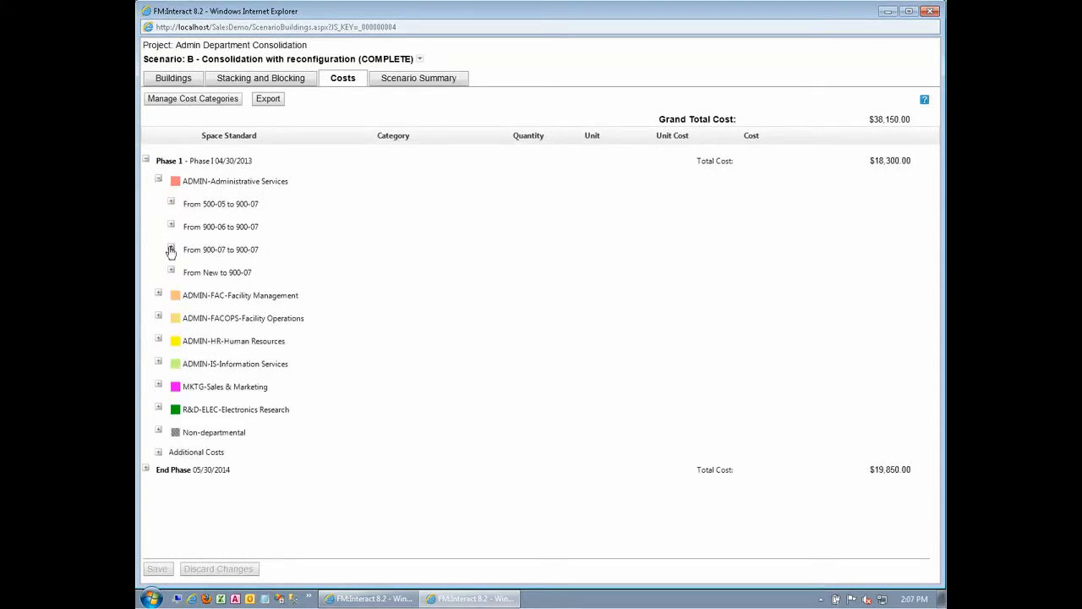
pyautogui.click(171, 204)
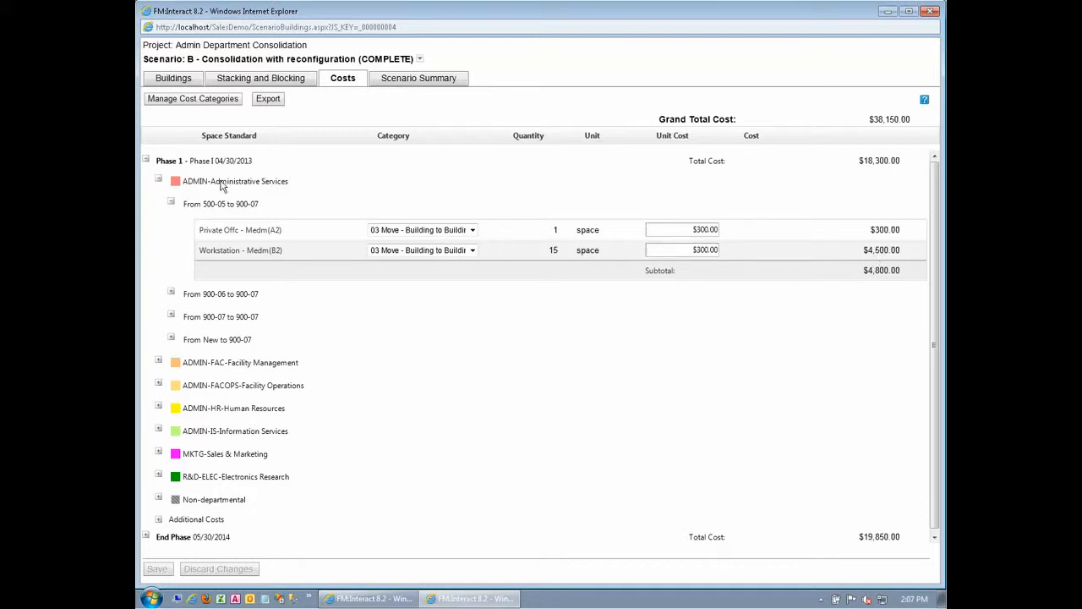
pyautogui.click(171, 293)
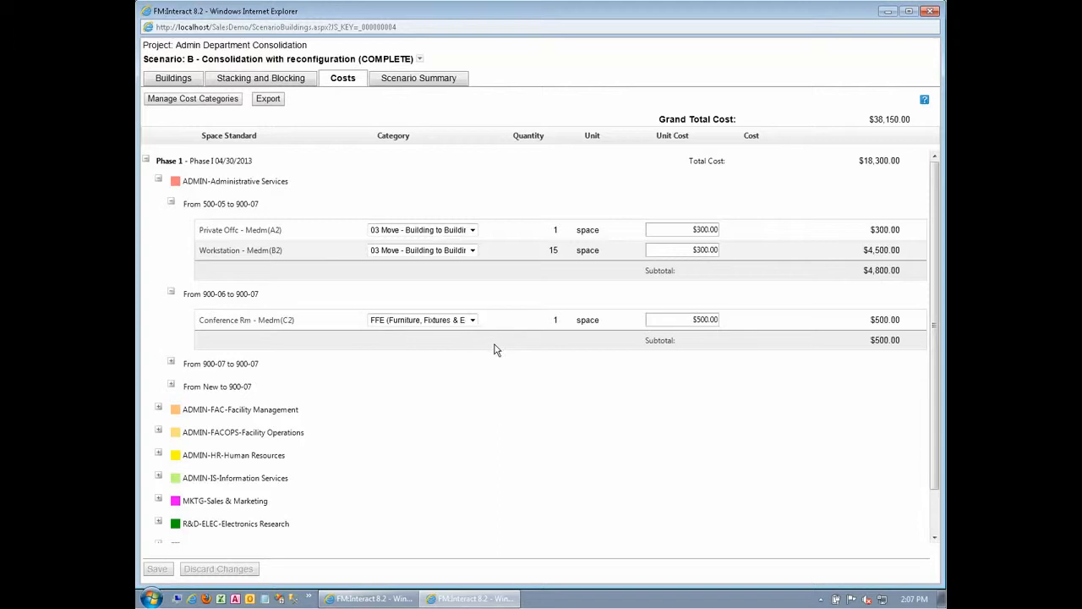
pyautogui.scroll(-1, 494, 345)
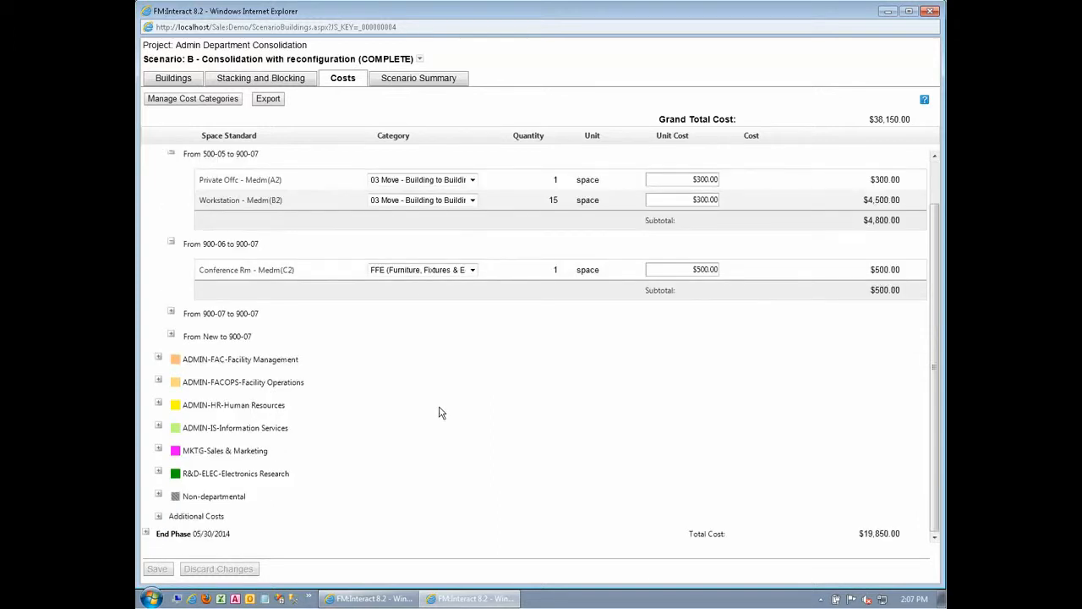
pyautogui.click(158, 516)
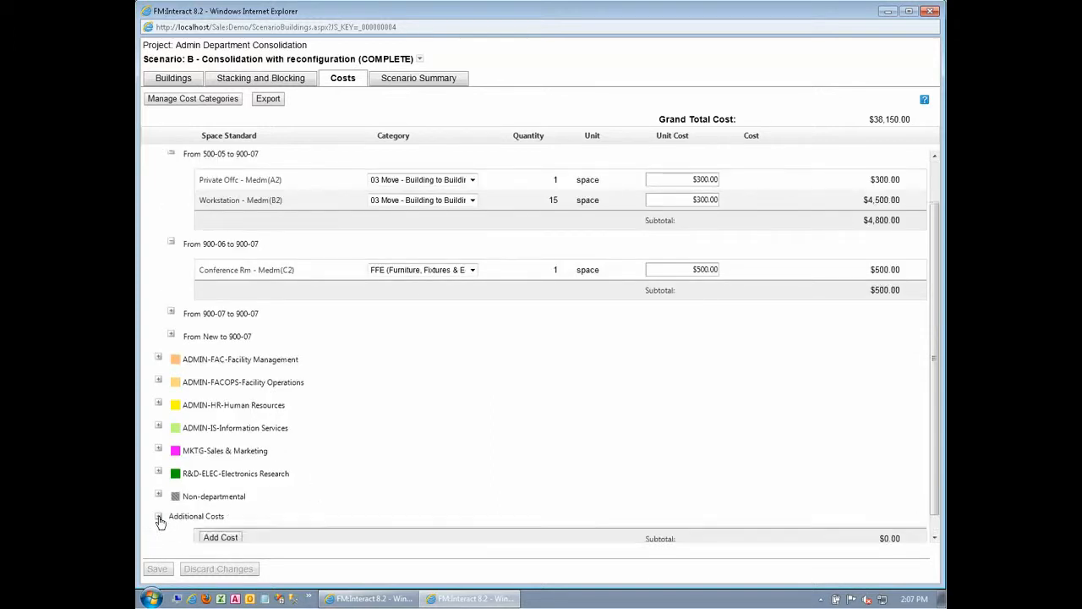
pyautogui.scroll(-1, 322, 482)
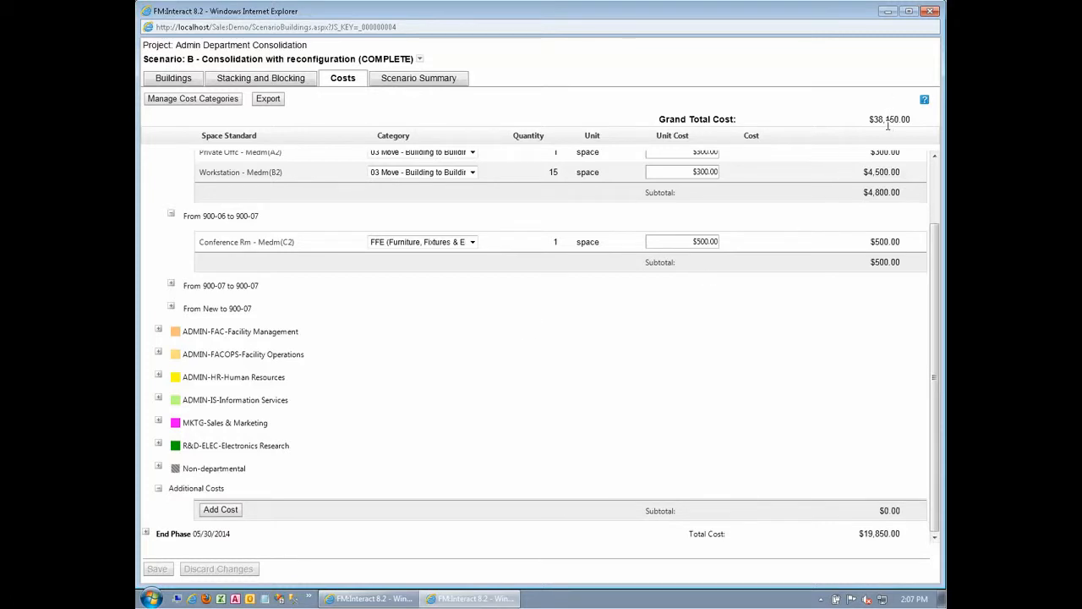
# - Return to the project's scenario list and promote scenario B - Consolidation with reconfiguration (COMPLETE)
pyautogui.click(361, 599)
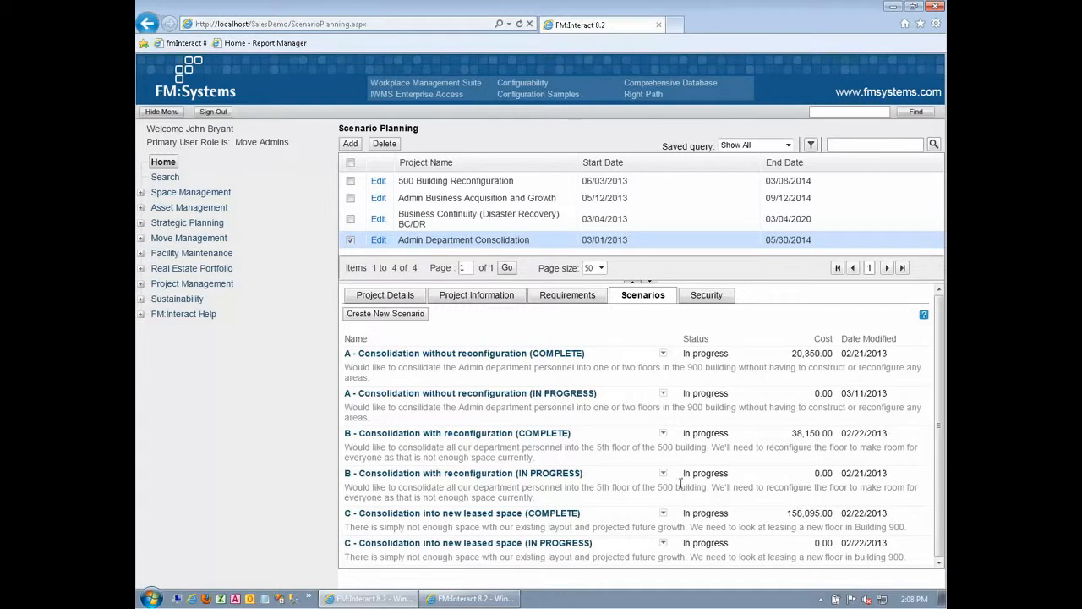
pyautogui.click(663, 434)
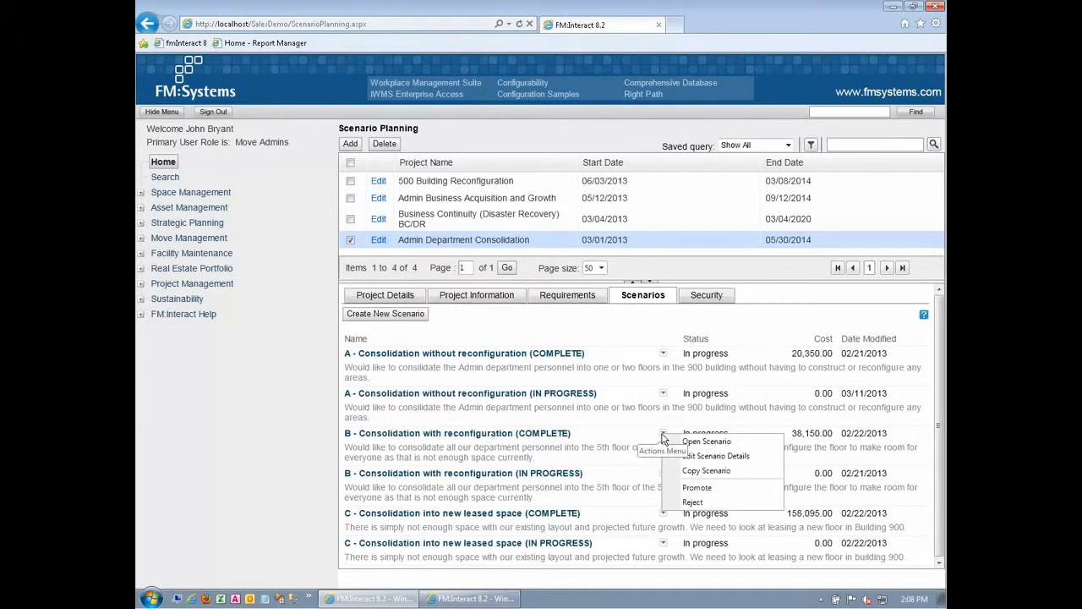
pyautogui.click(718, 487)
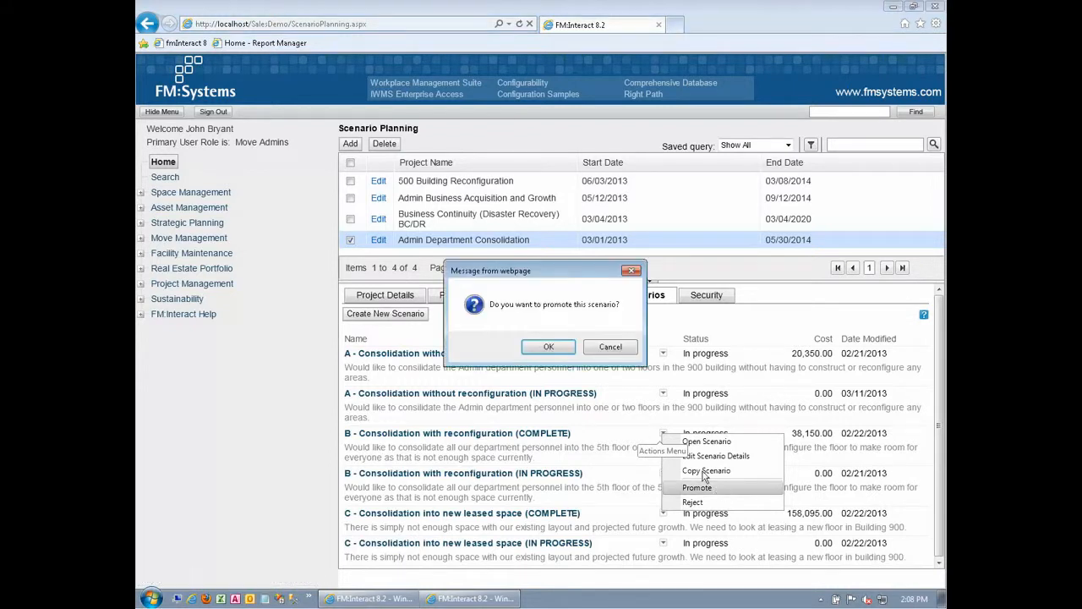
pyautogui.click(549, 348)
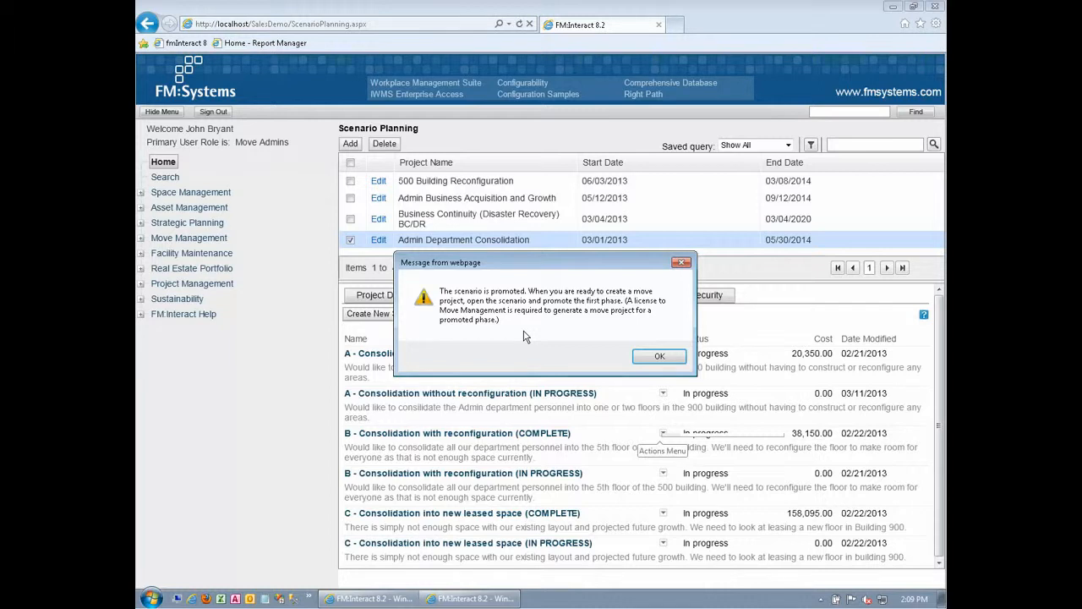
pyautogui.click(663, 357)
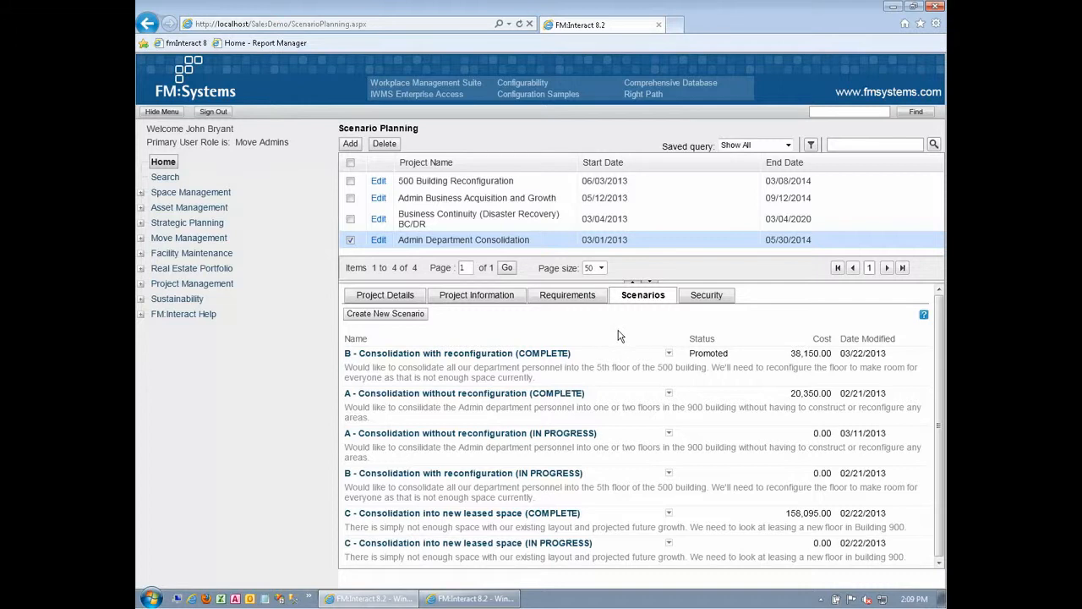
# - Reopen the promoted scenario B at Phase I and bring up the actions available for that phase
pyautogui.click(508, 355)
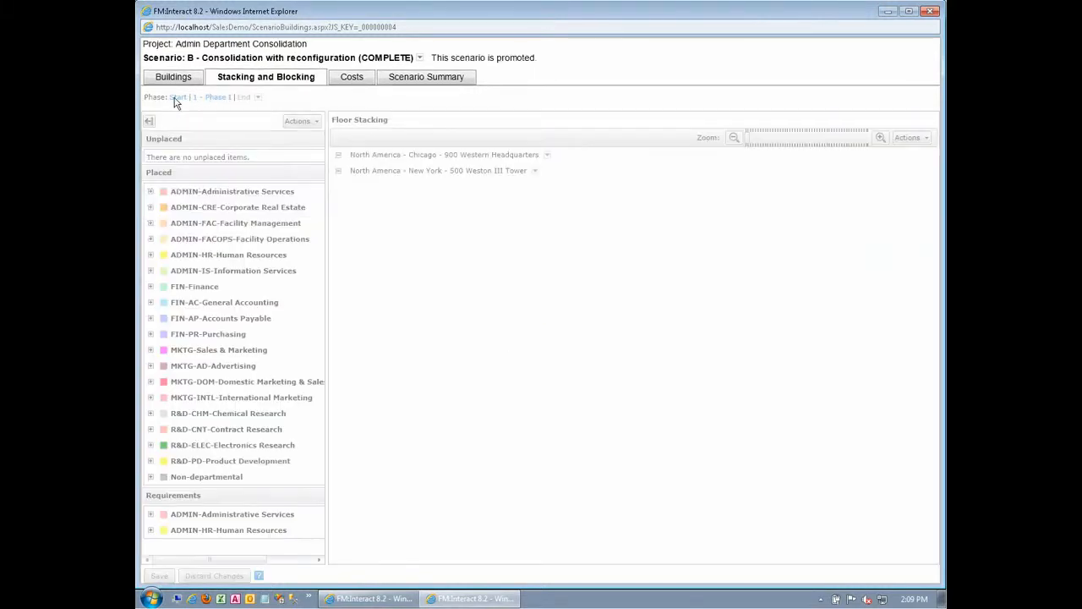
pyautogui.click(210, 99)
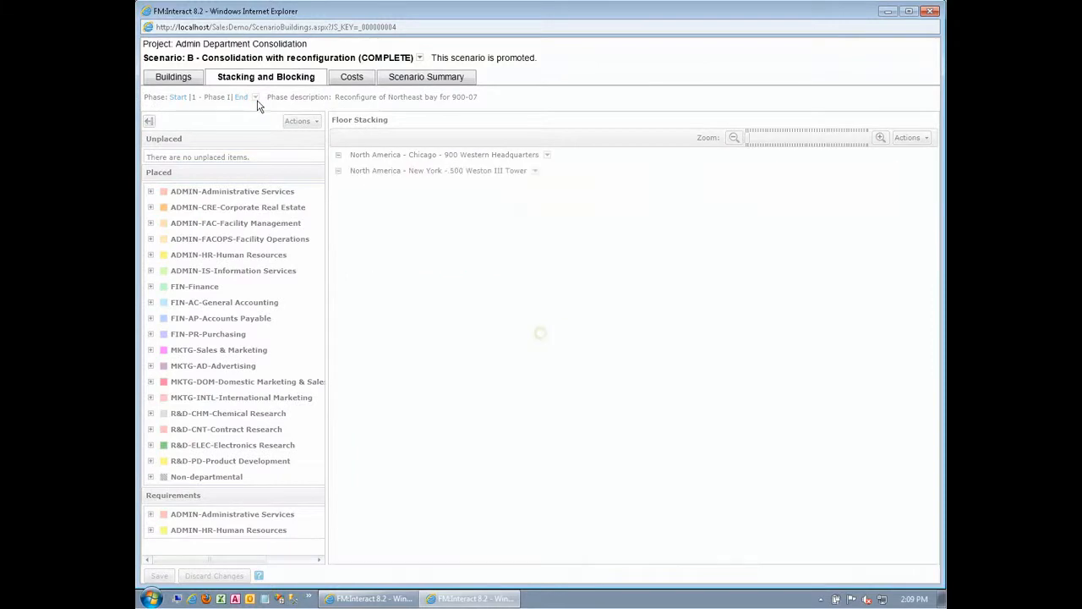
pyautogui.click(255, 98)
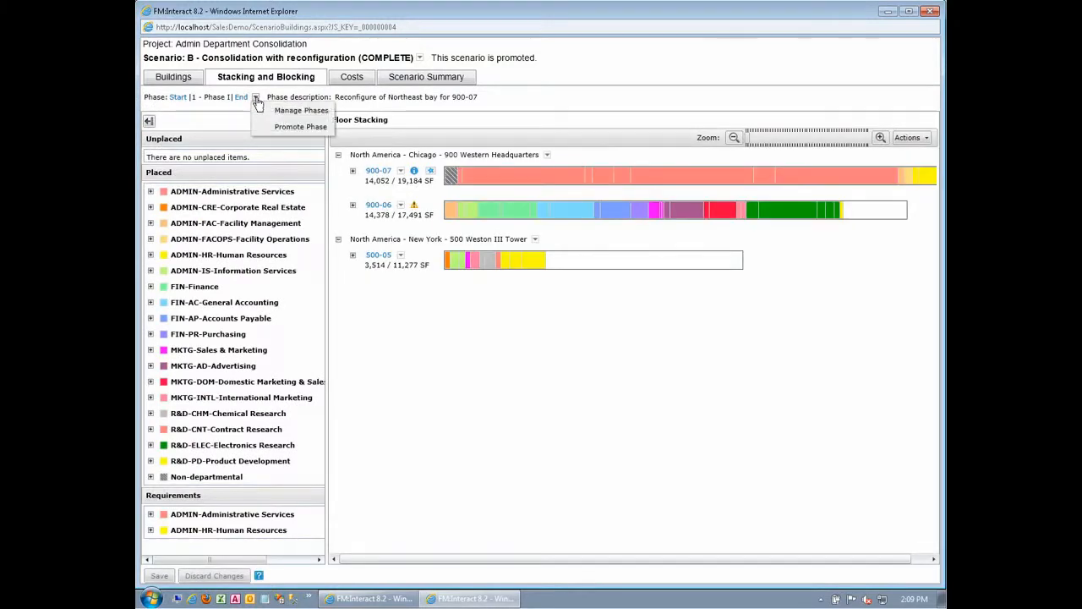